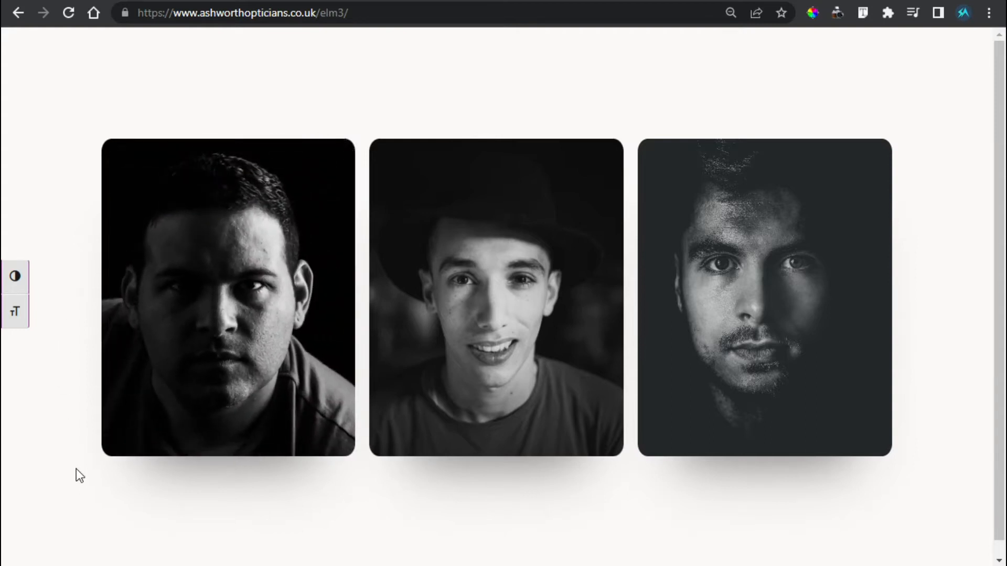
pyautogui.moveTo(239, 190)
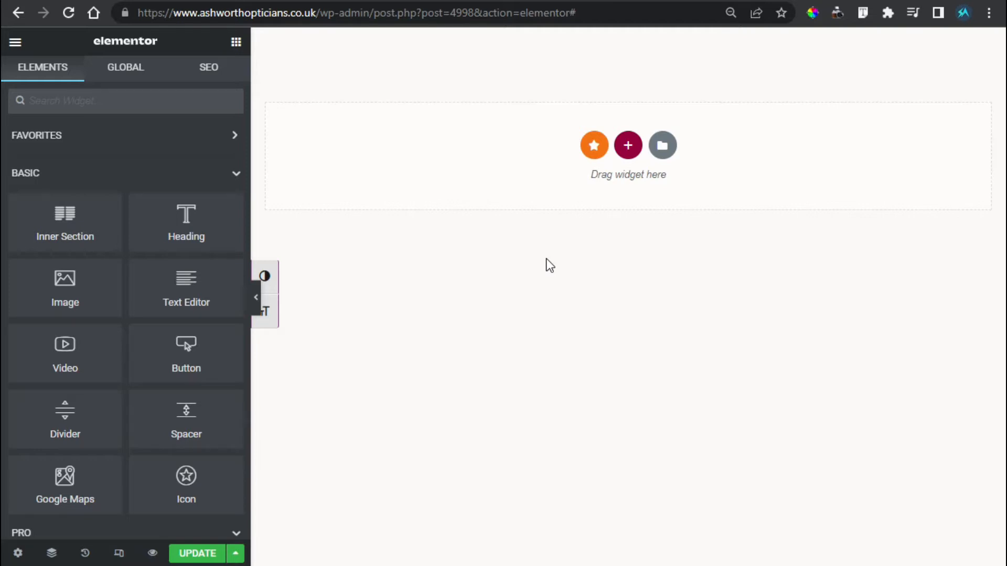
# Add a new section with three equal columns and set its height to Fit To Screen.
pyautogui.click(629, 146)
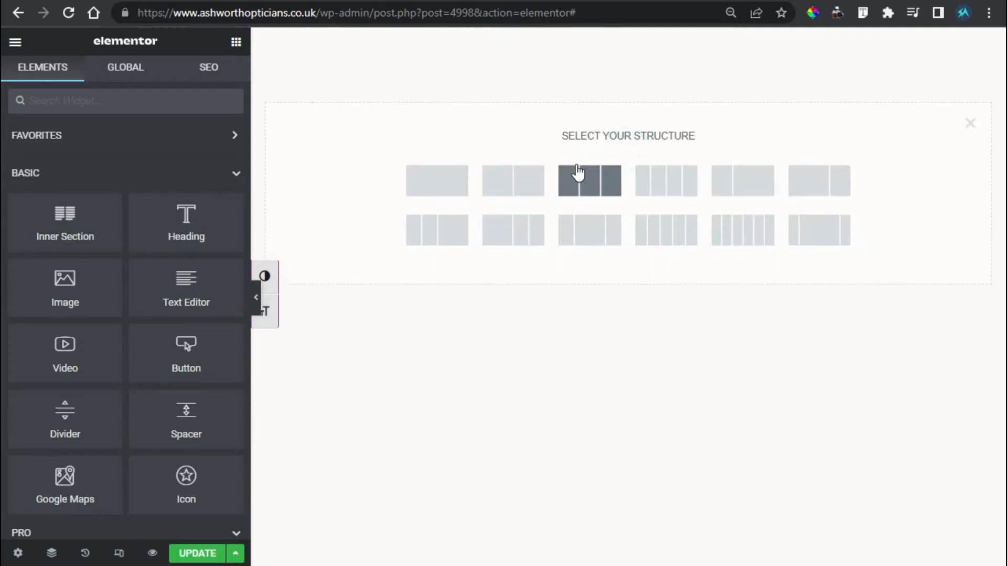
pyautogui.click(586, 185)
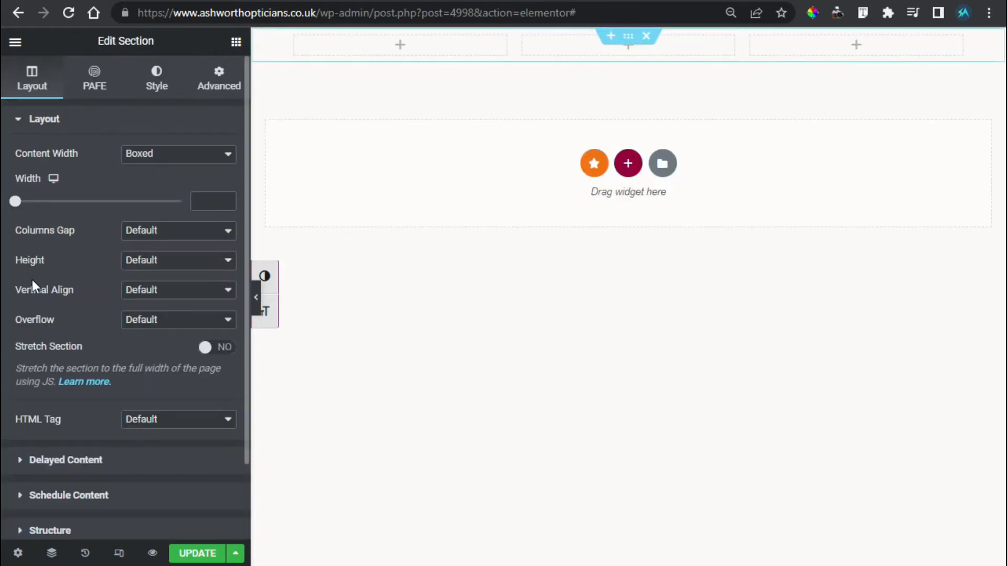
pyautogui.click(197, 261)
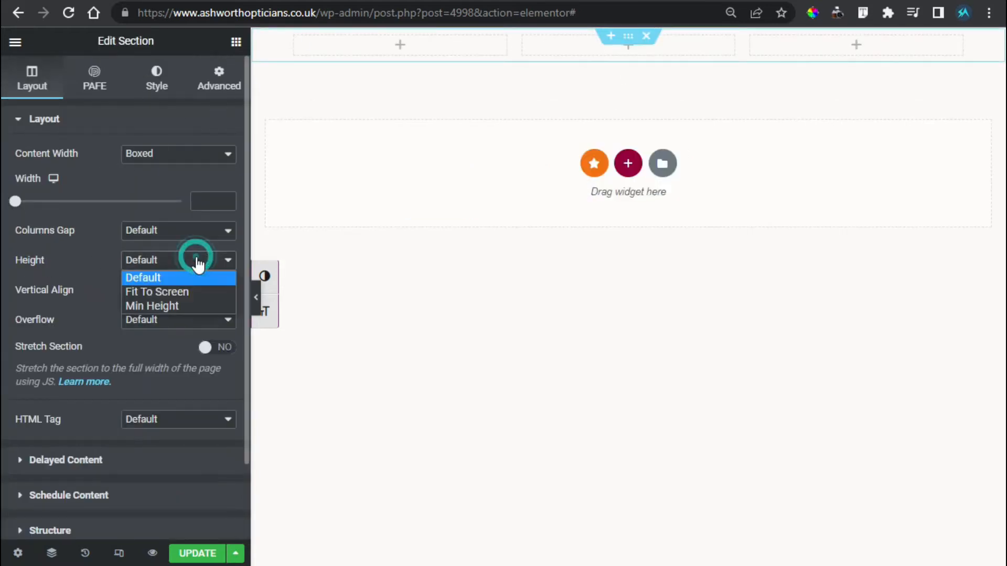
pyautogui.click(167, 292)
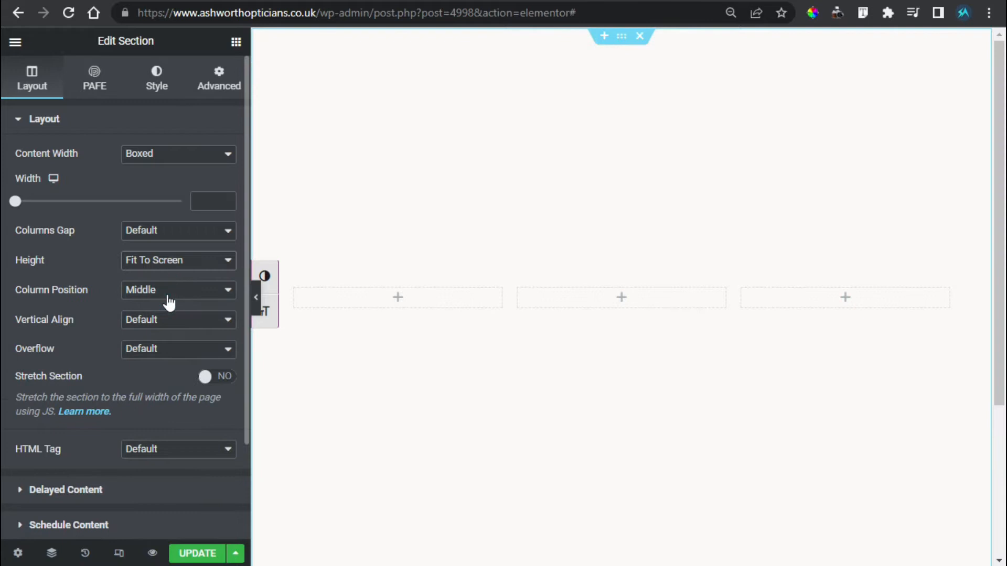
# Try to place an Inner Section widget in the middle column of the three-column section.
pyautogui.click(622, 304)
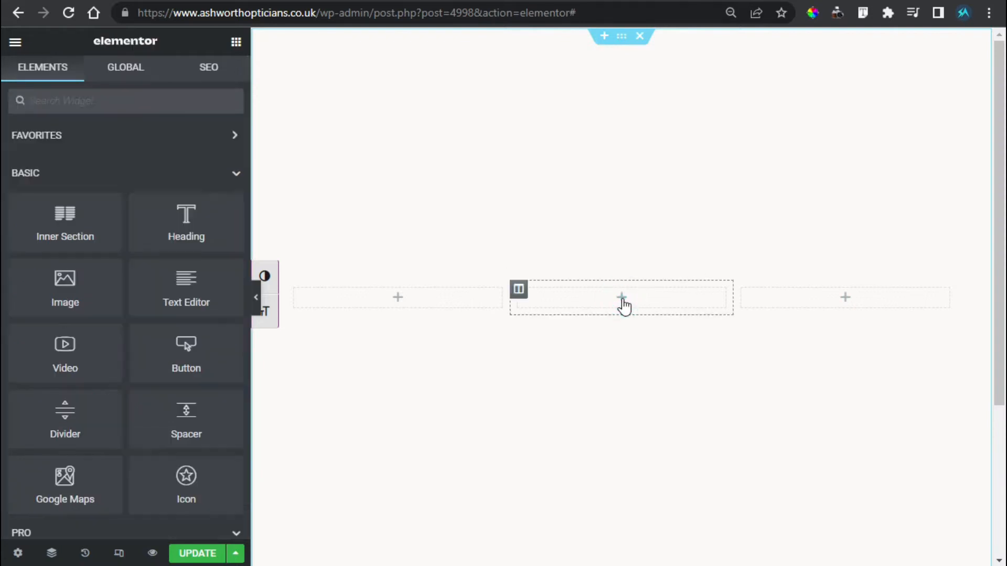
pyautogui.moveTo(70, 219); pyautogui.dragTo(629, 302)
pyautogui.moveTo(79, 221); pyautogui.dragTo(648, 307)
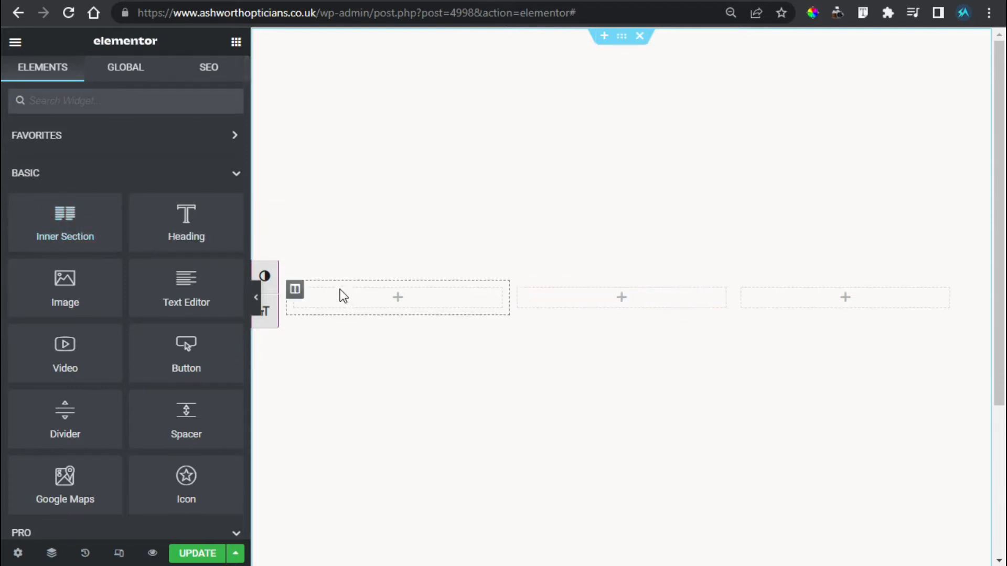
# Add an Inner Section widget in the empty drop area below the section and copy the column containing it.
pyautogui.scroll(-4, 608, 297)
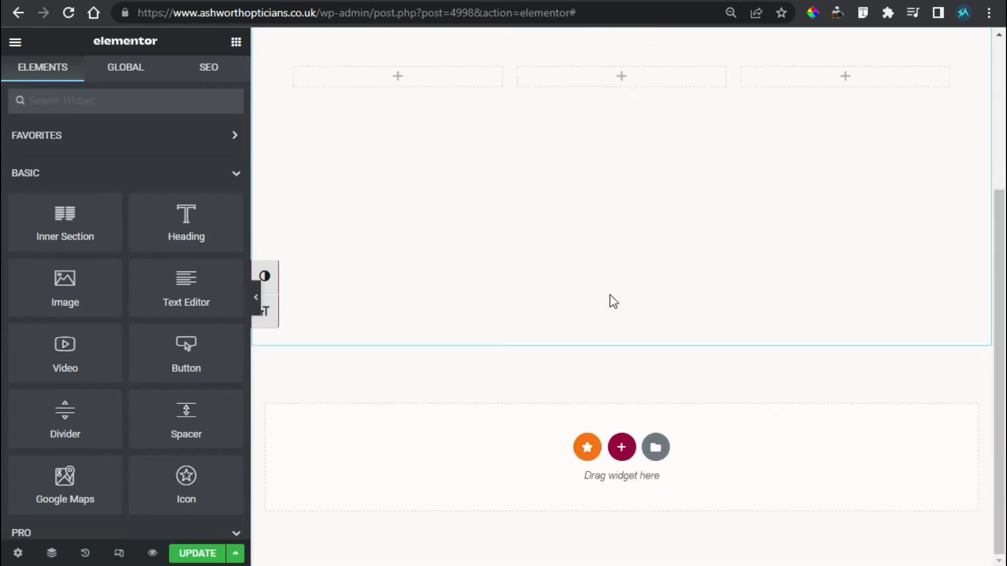
pyautogui.moveTo(62, 219); pyautogui.dragTo(600, 443)
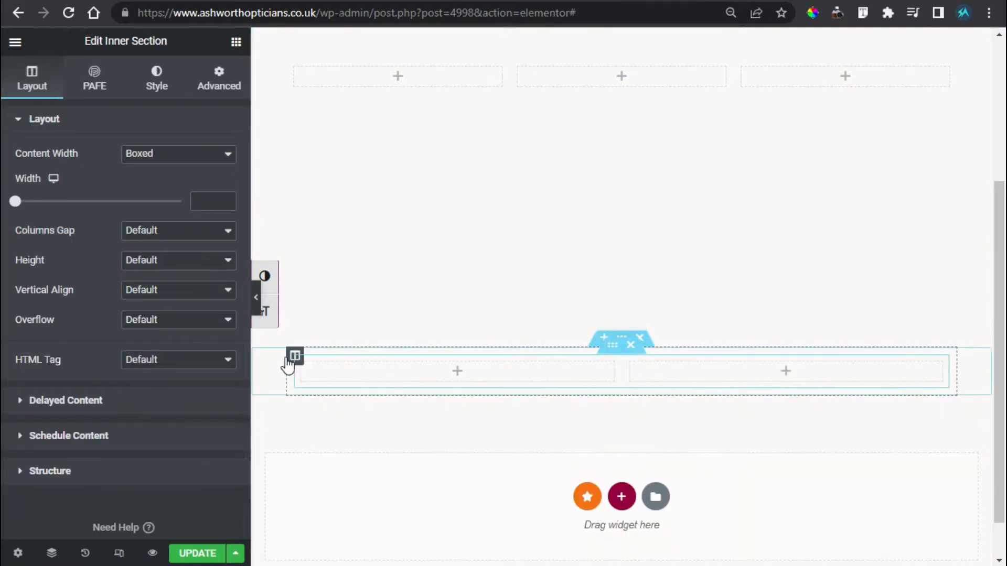
pyautogui.rightClick(295, 356)
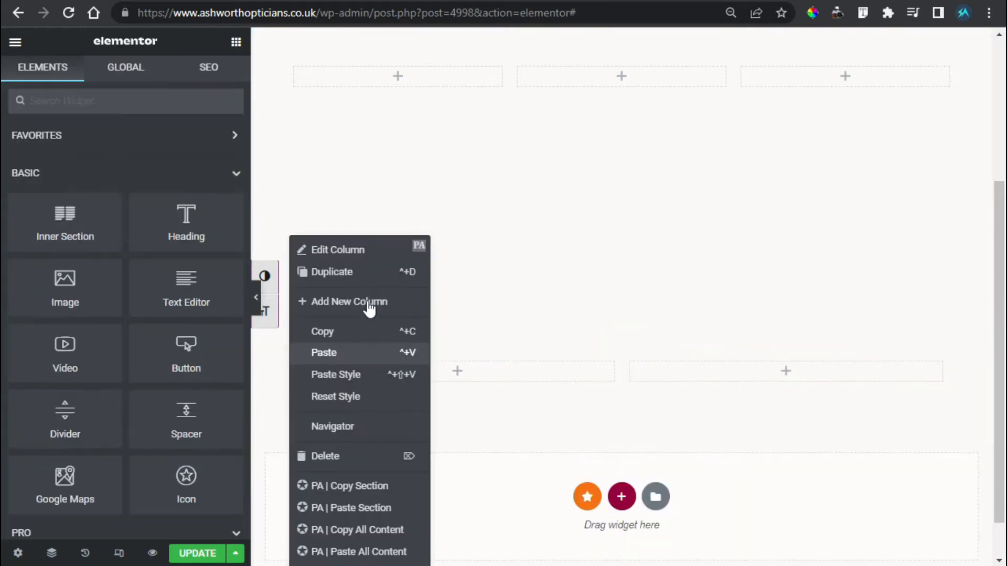
pyautogui.click(353, 332)
# Paste the copied column with its inner section after the middle column of the full-height section.
pyautogui.scroll(2, 662, 292)
pyautogui.scroll(2, 662, 291)
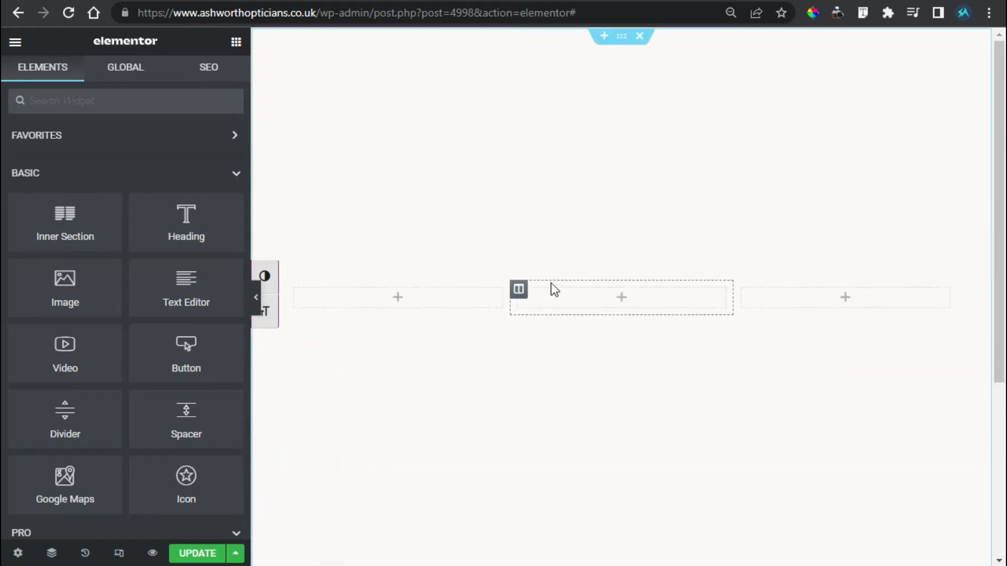
pyautogui.rightClick(519, 291)
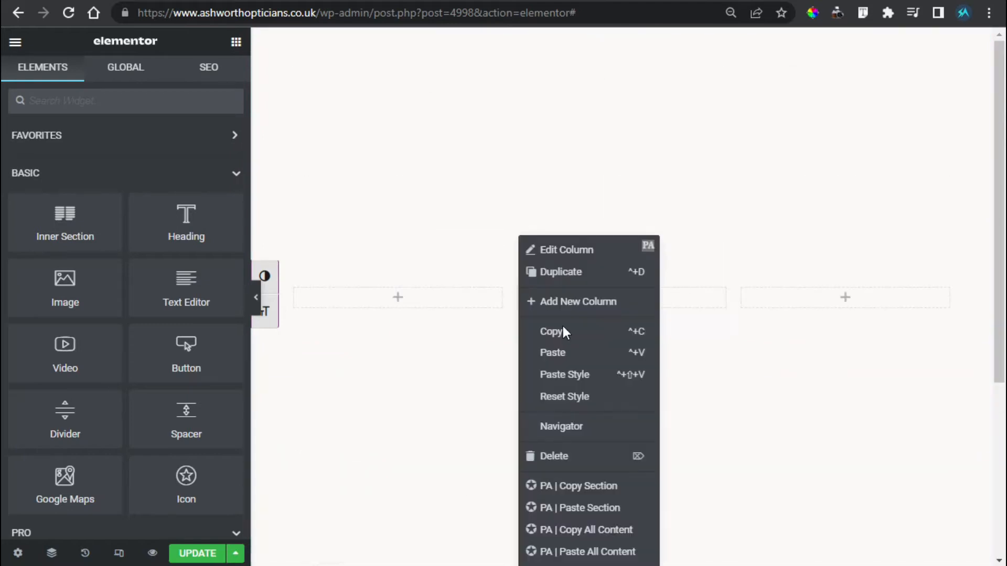
pyautogui.click(574, 353)
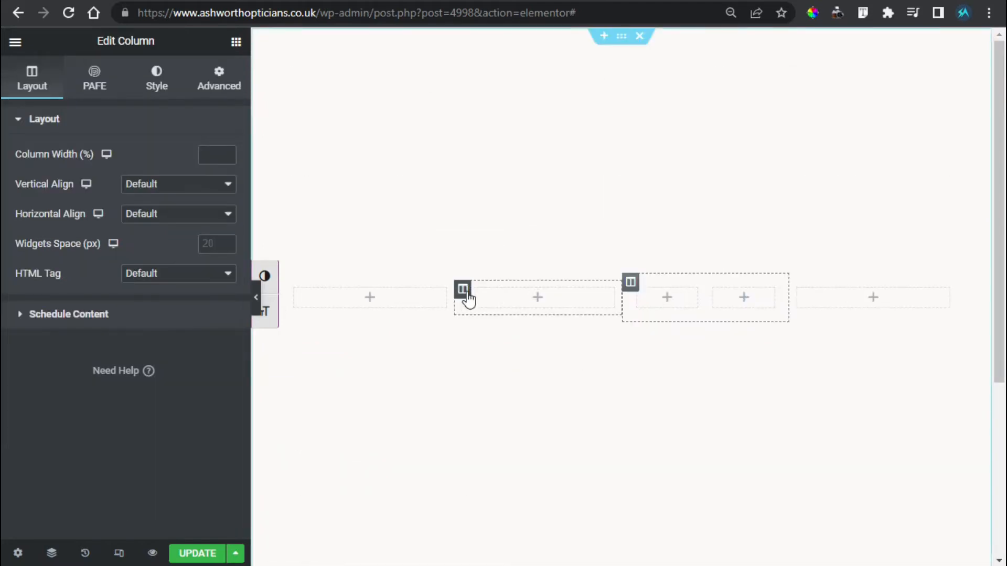
# Delete the empty column before the pasted one and the first of the inner section's two columns.
pyautogui.rightClick(519, 377)
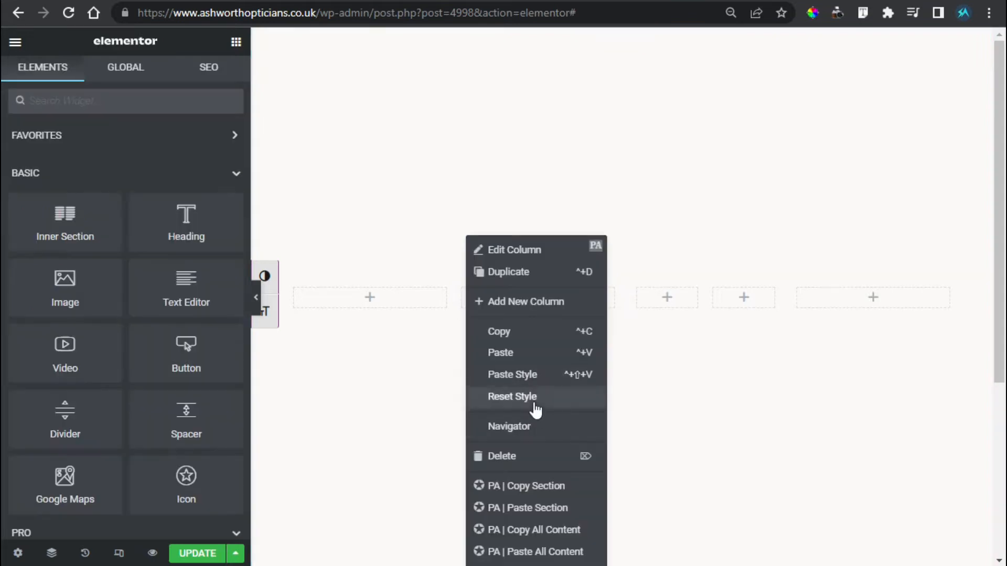
pyautogui.click(533, 459)
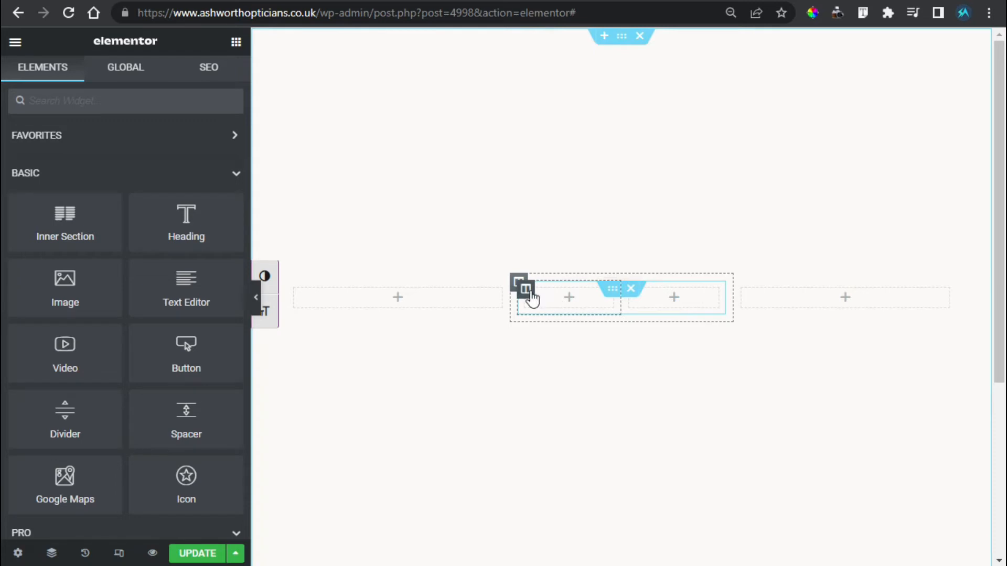
pyautogui.rightClick(528, 292)
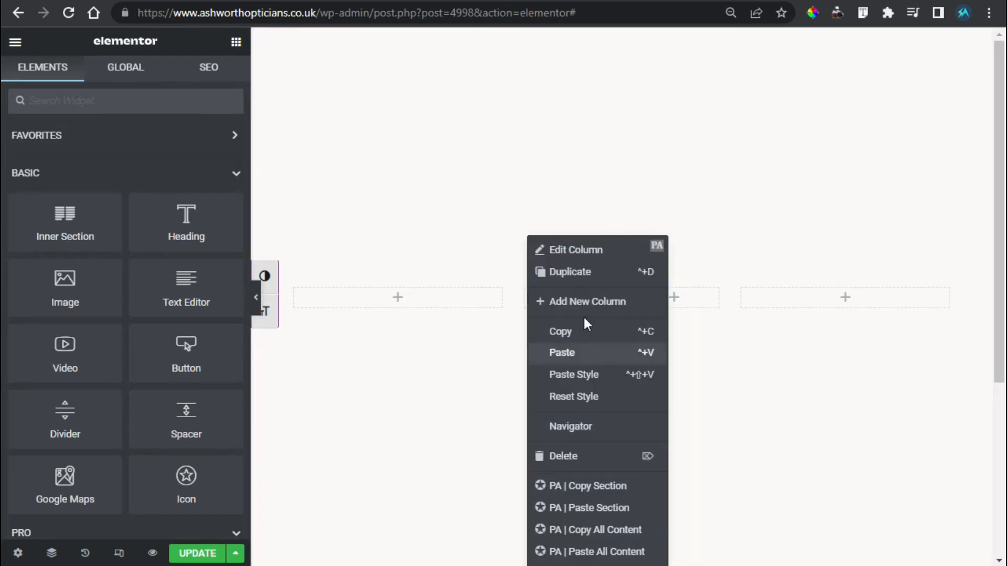
pyautogui.click(590, 449)
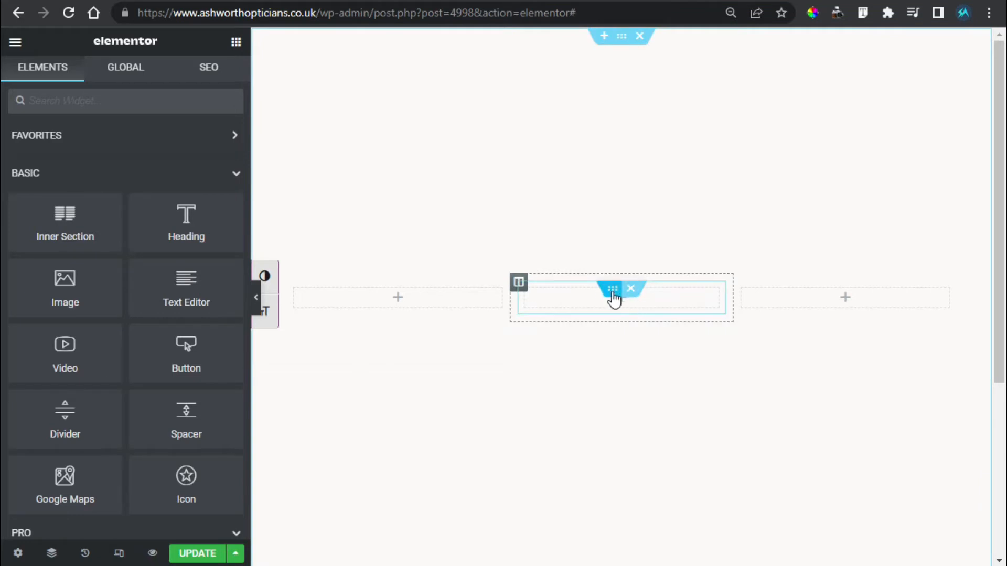
# Set the inner section's height to Min Height with a minimum height of 450 px.
pyautogui.click(612, 291)
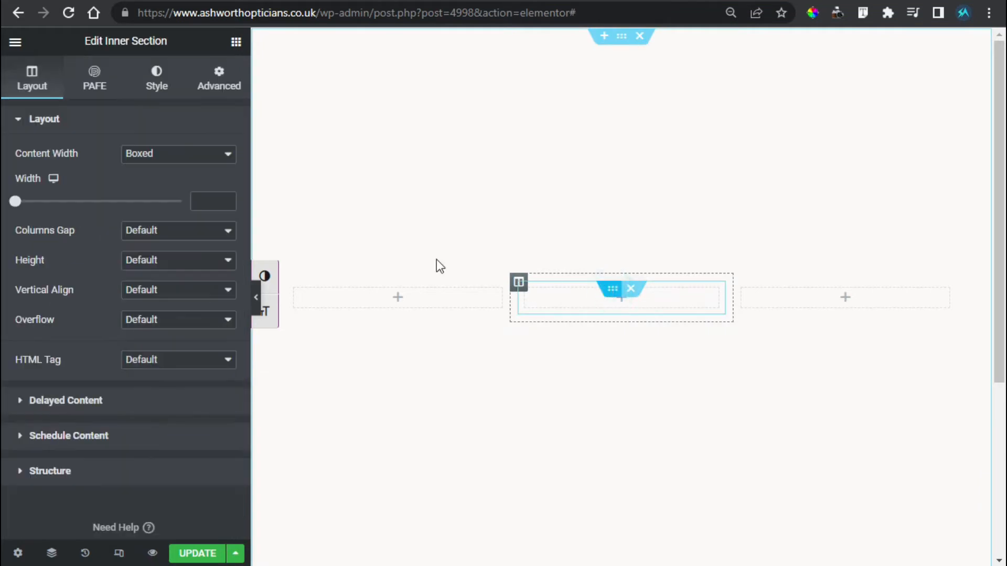
pyautogui.click(162, 260)
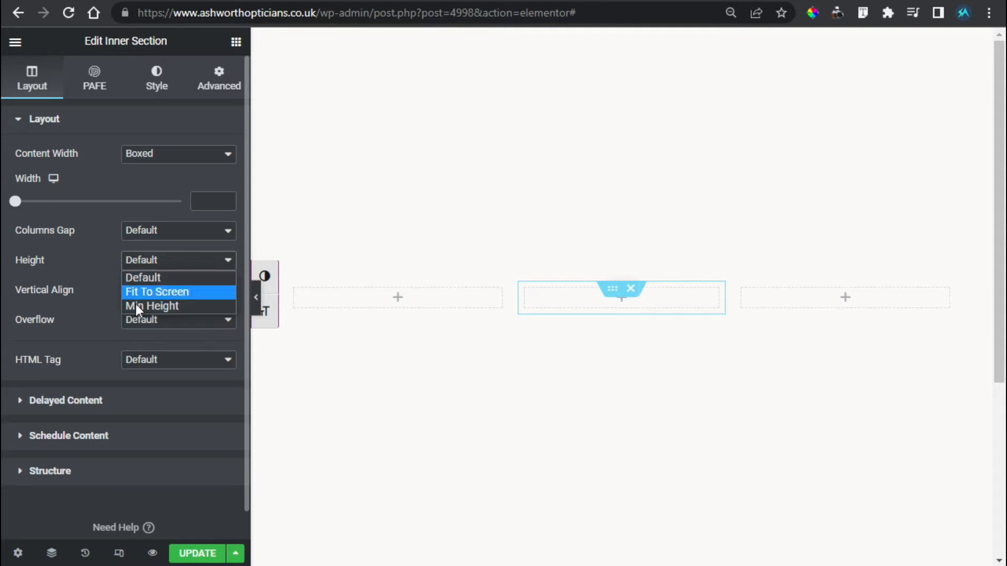
pyautogui.click(152, 305)
pyautogui.click(204, 306)
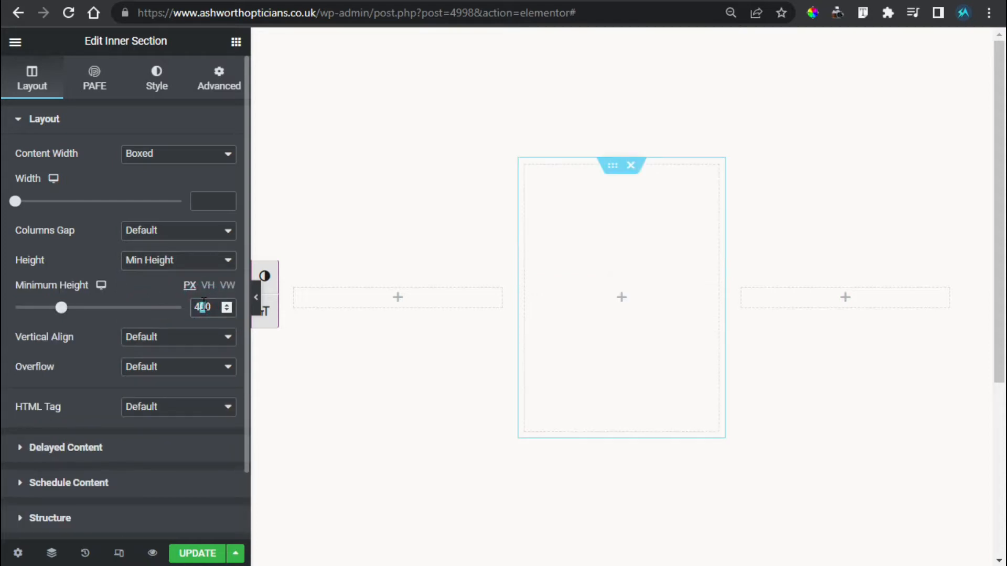
pyautogui.write('5')
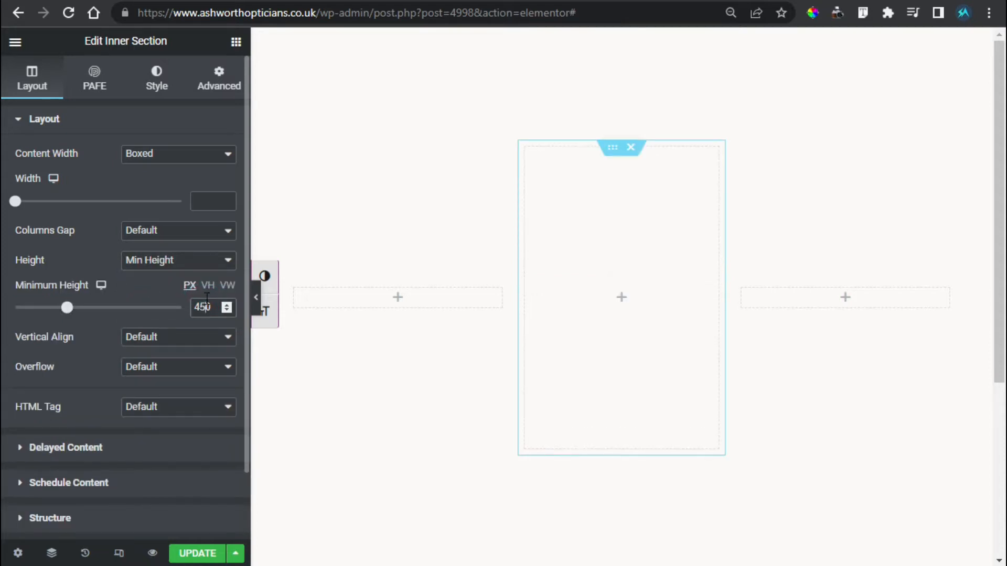
# Give the inner section a Classic background overlay using the third dark portrait from the media library.
pyautogui.click(158, 71)
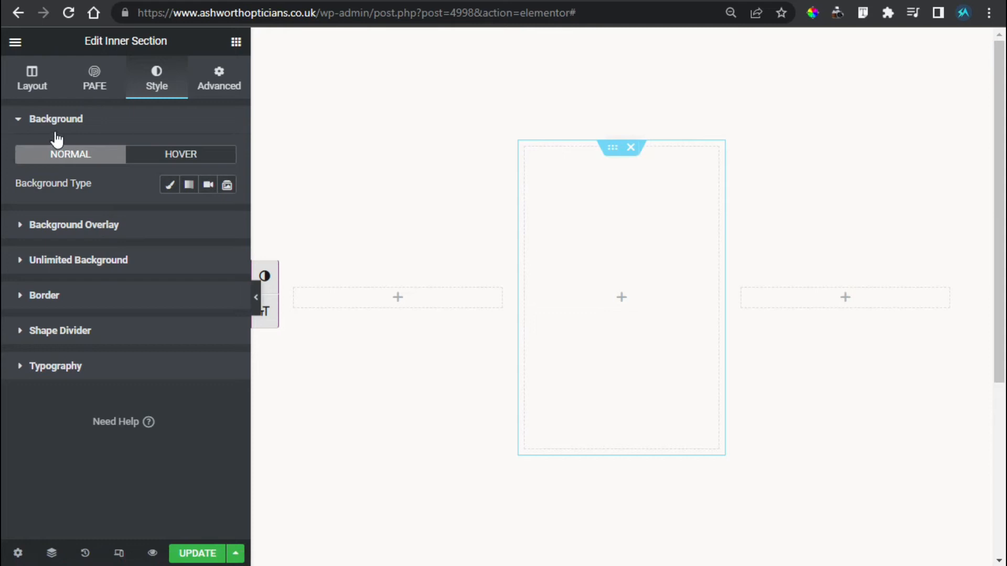
pyautogui.click(62, 226)
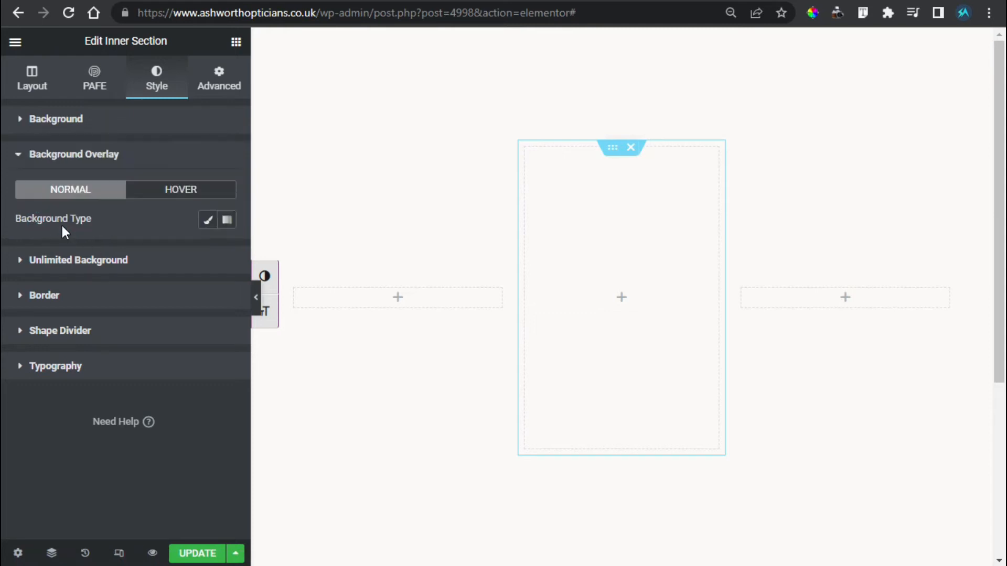
pyautogui.click(206, 220)
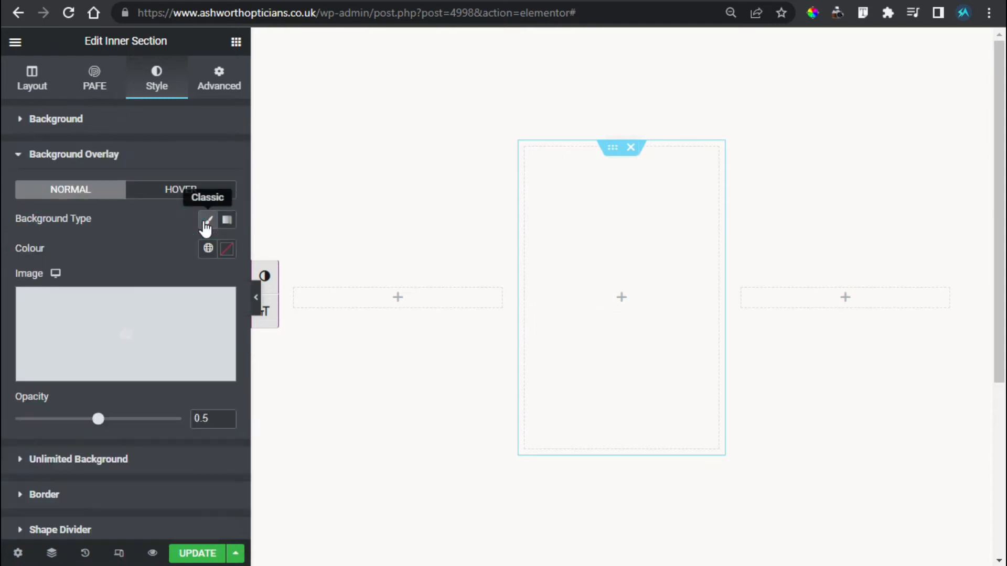
pyautogui.click(124, 349)
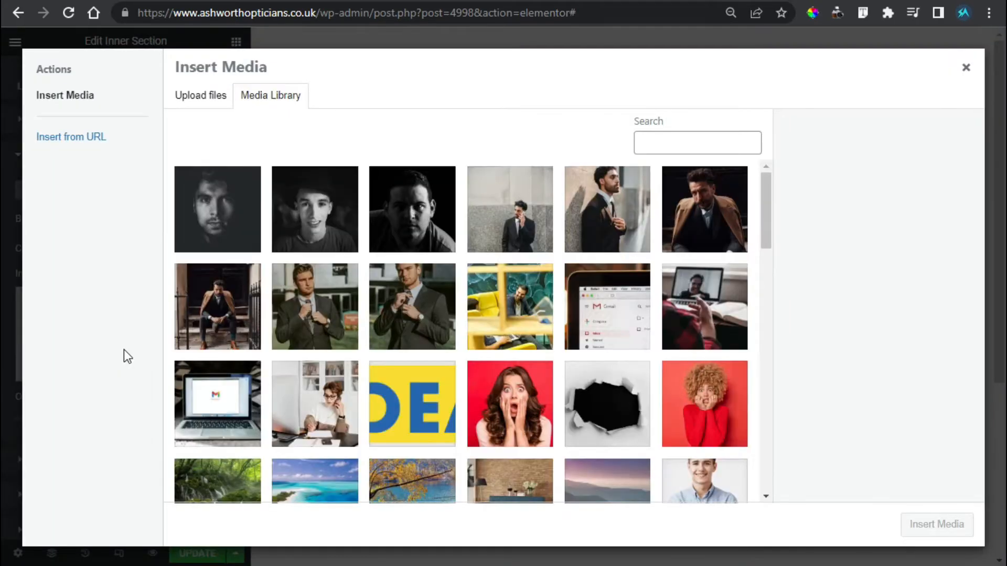
pyautogui.click(430, 246)
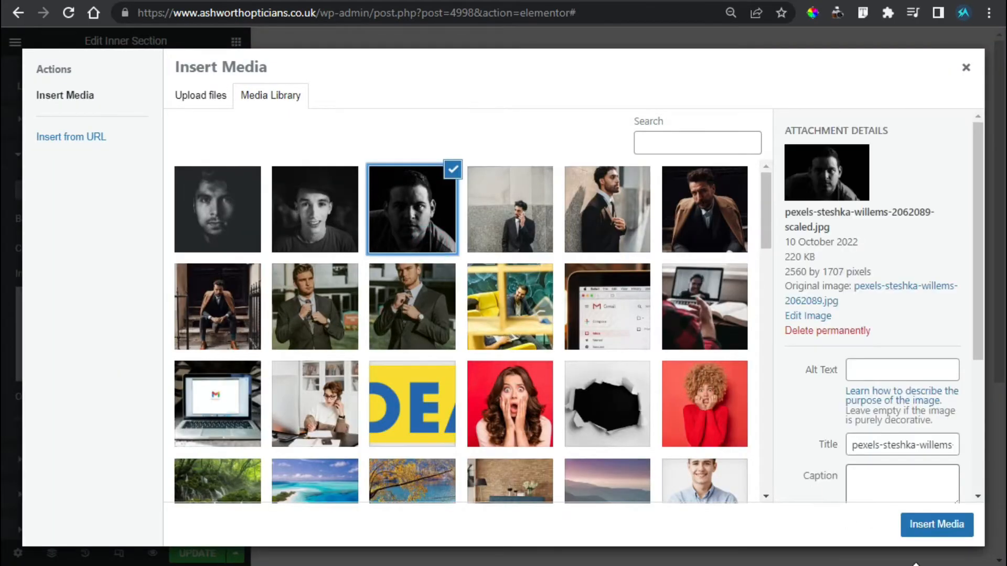
pyautogui.click(954, 525)
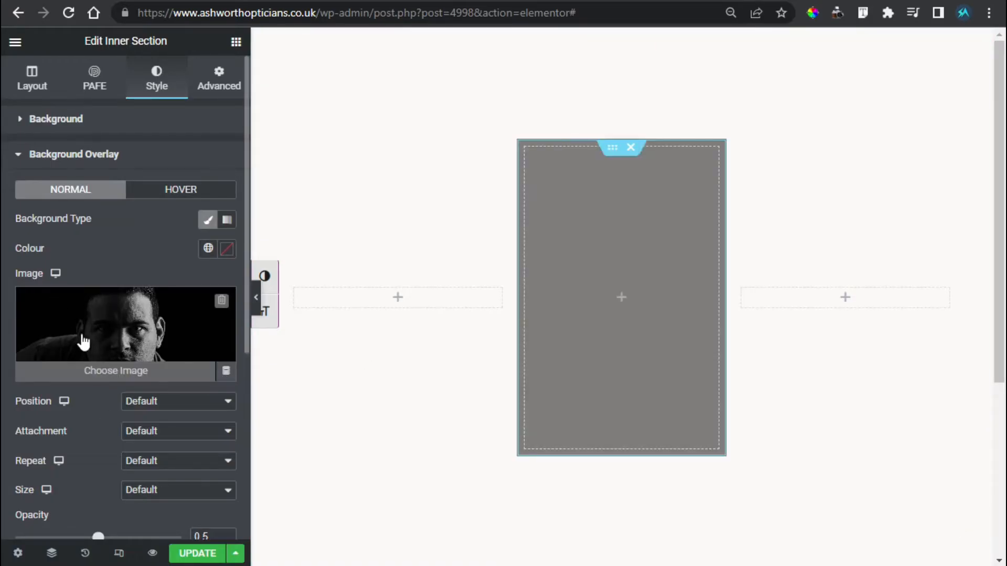
# Set the overlay image to Centre Centre position, No-repeat and Cover size, with an opacity of 1.
pyautogui.click(129, 405)
pyautogui.click(155, 430)
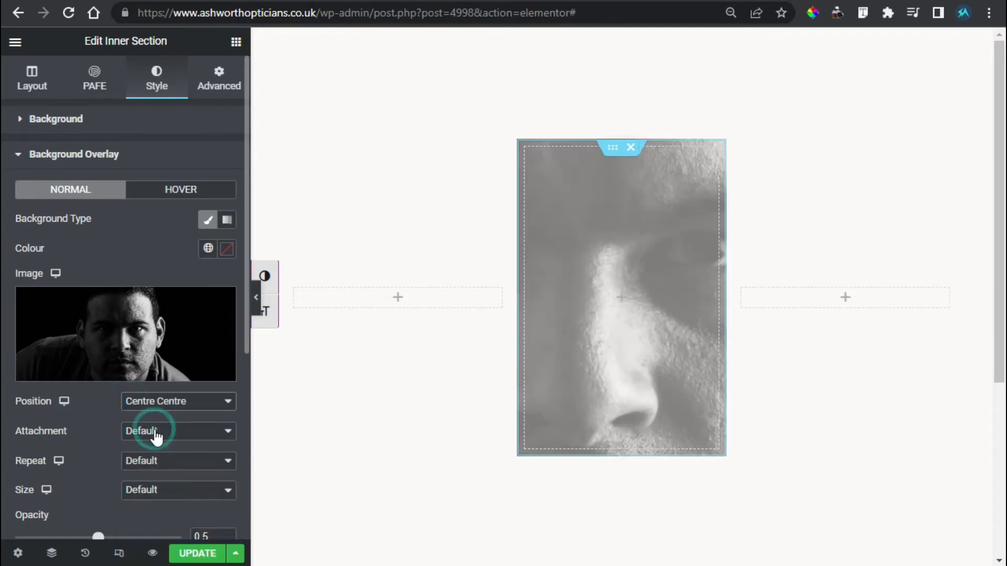
pyautogui.click(149, 461)
pyautogui.click(160, 498)
pyautogui.scroll(-2, 157, 446)
pyautogui.click(162, 397)
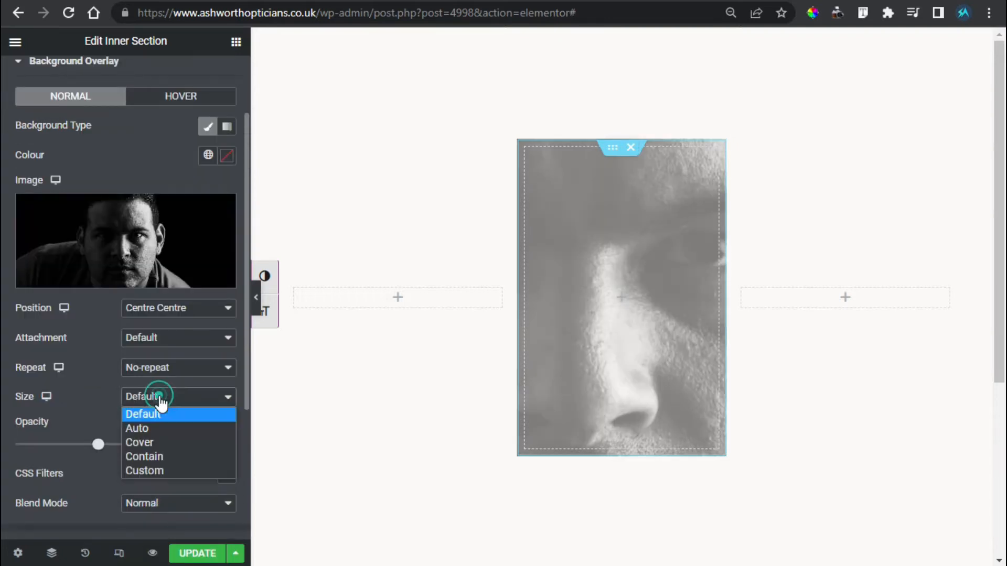
pyautogui.click(170, 440)
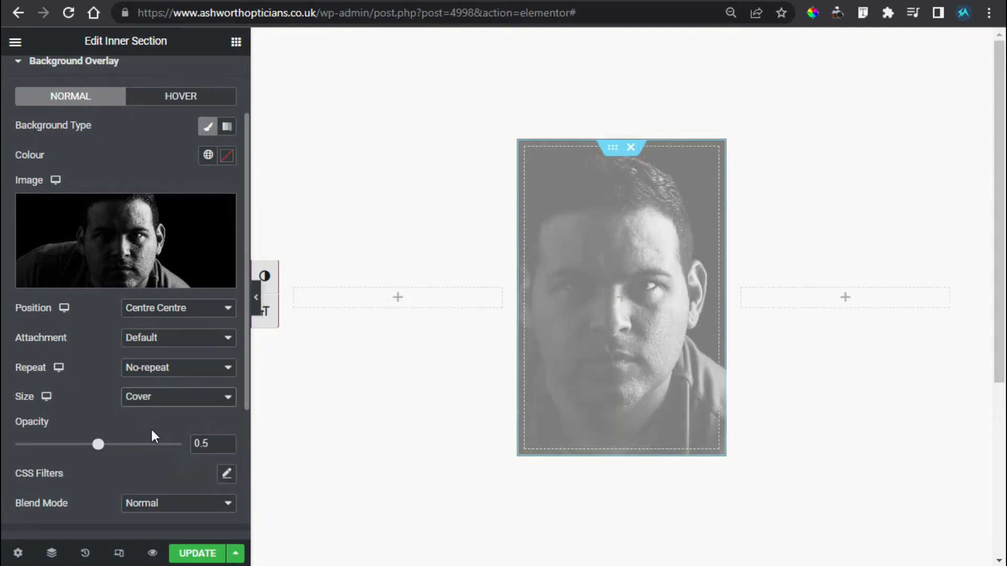
pyautogui.moveTo(99, 445); pyautogui.dragTo(194, 447)
# Round all corners of the inner section with a border radius of 4%.
pyautogui.scroll(-4, 99, 326)
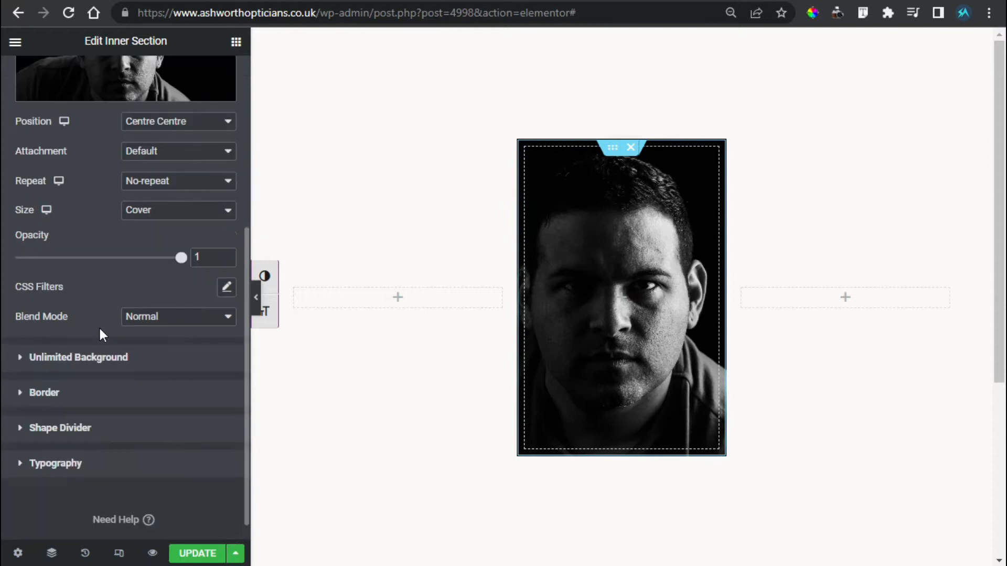
pyautogui.click(56, 393)
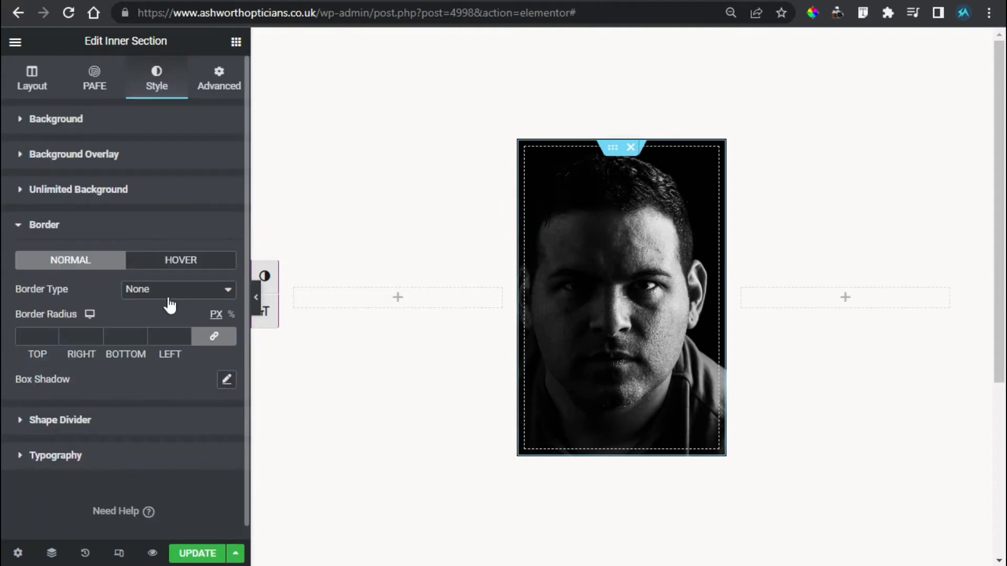
pyautogui.click(32, 337)
pyautogui.click(231, 314)
pyautogui.click(55, 334)
pyautogui.click(53, 332)
pyautogui.click(53, 333)
pyautogui.click(53, 332)
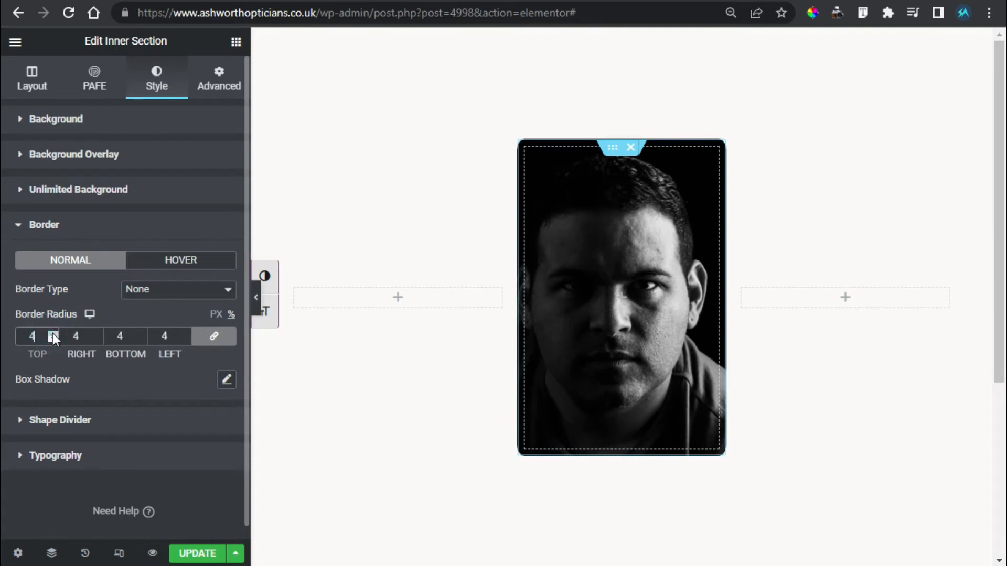
# Add a box shadow to the inner section with a vertical offset of 69.
pyautogui.click(226, 380)
pyautogui.scroll(-1, 177, 398)
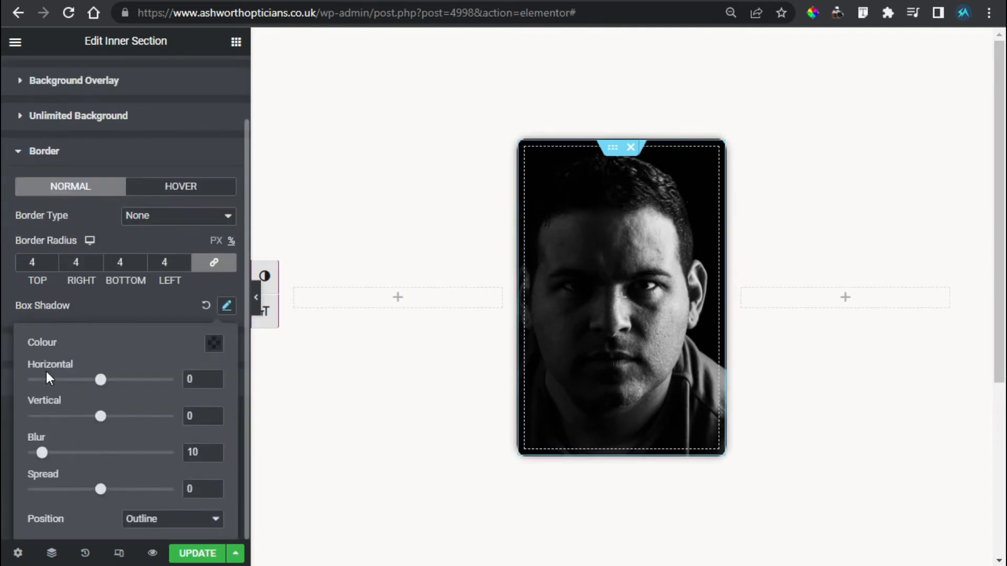
pyautogui.click(193, 378)
pyautogui.click(186, 416)
pyautogui.write('7')
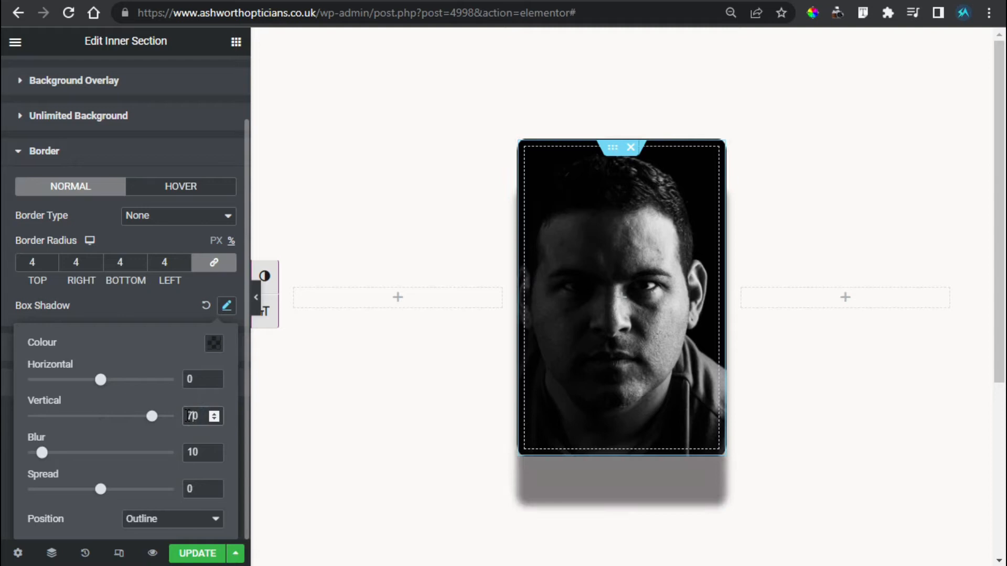
pyautogui.press('Down')
# Soften the inner section's box shadow with a blur of 60 and a spread of -70.
pyautogui.click(190, 452)
pyautogui.write('6')
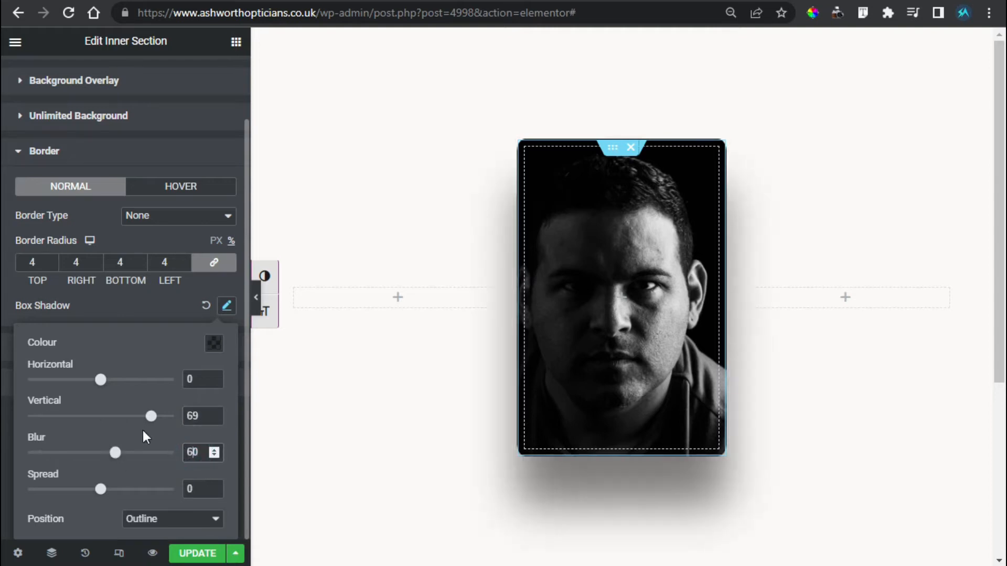
pyautogui.doubleClick(189, 488)
pyautogui.write('-70')
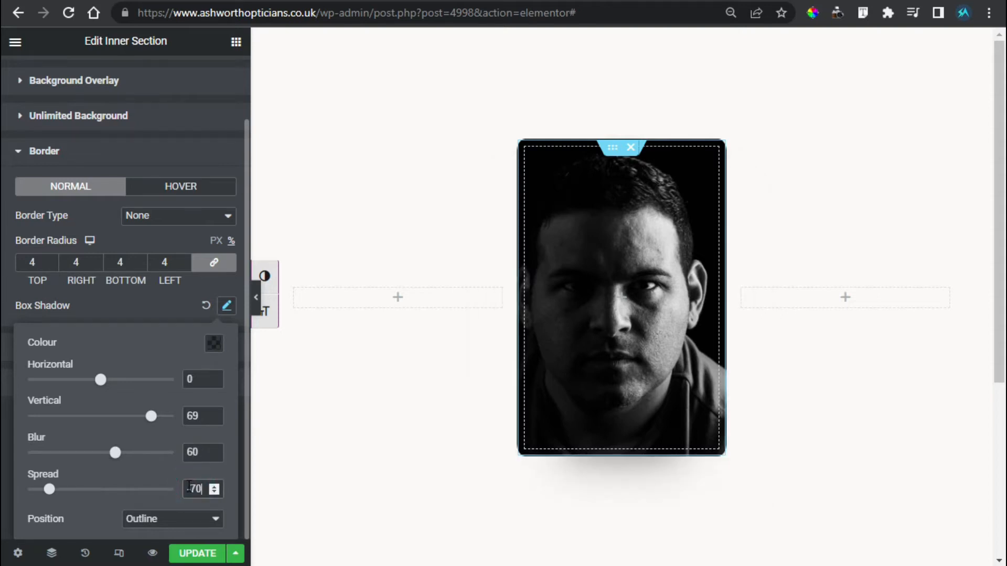
pyautogui.click(189, 486)
pyautogui.write('-')
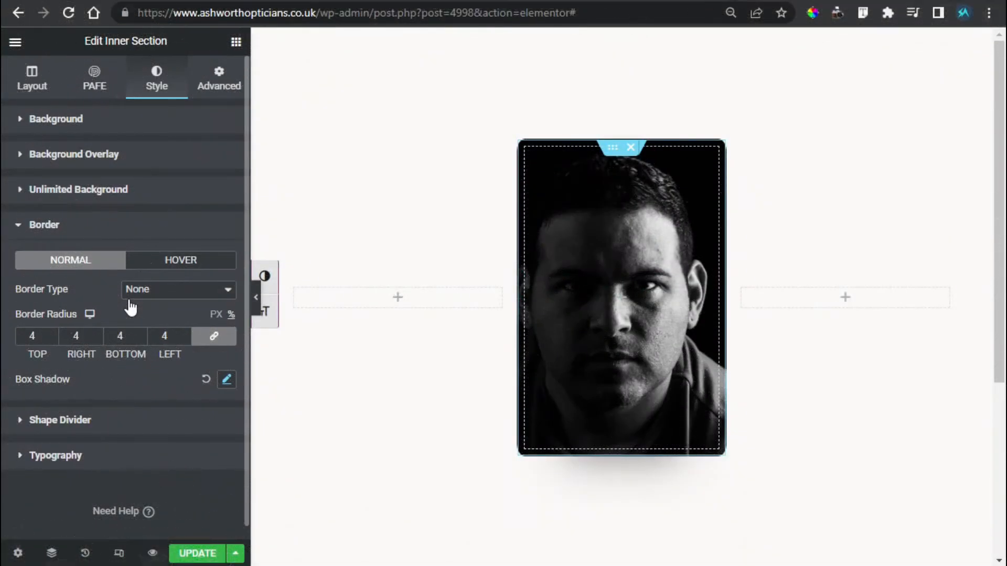
# Add a Heading widget inside the portrait card and enter the person's full name as its title.
pyautogui.click(620, 293)
pyautogui.moveTo(165, 215); pyautogui.dragTo(601, 292)
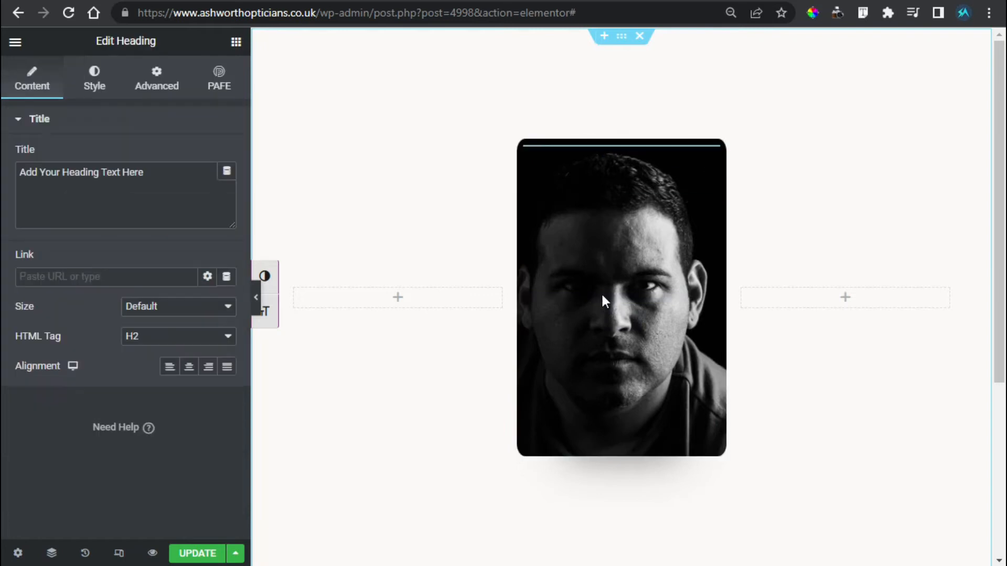
pyautogui.moveTo(162, 182); pyautogui.dragTo(18, 181)
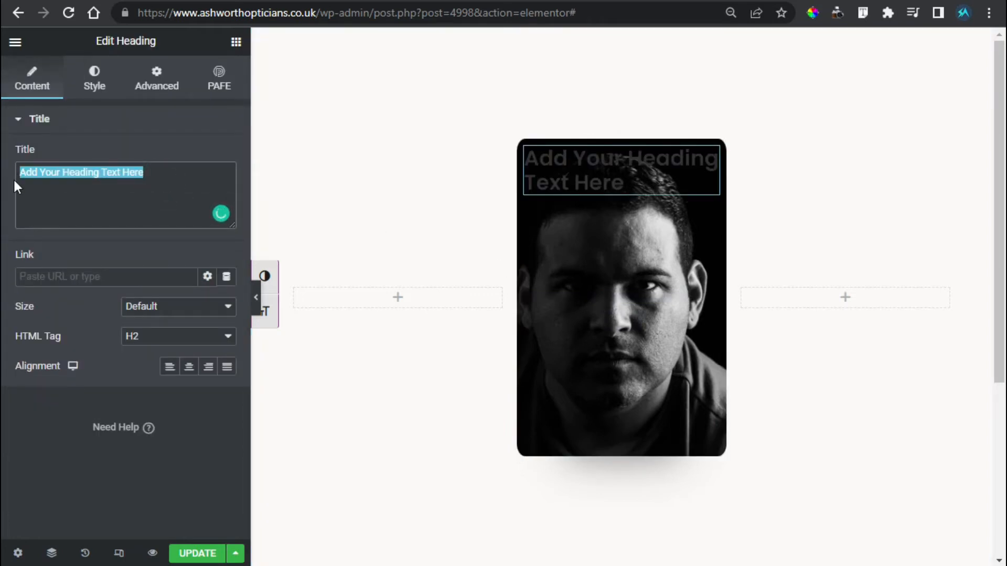
pyautogui.write('Ben ')
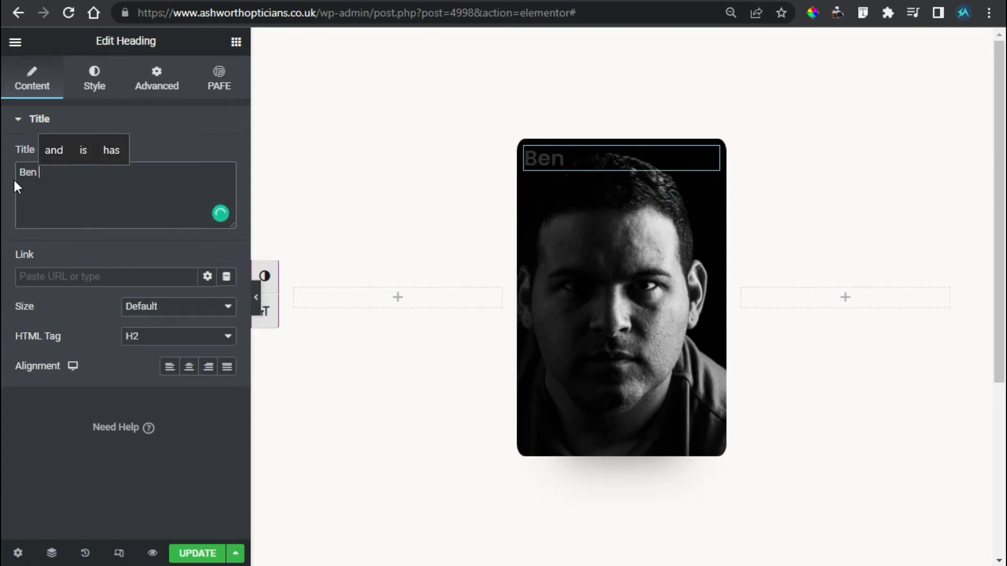
pyautogui.write('White')
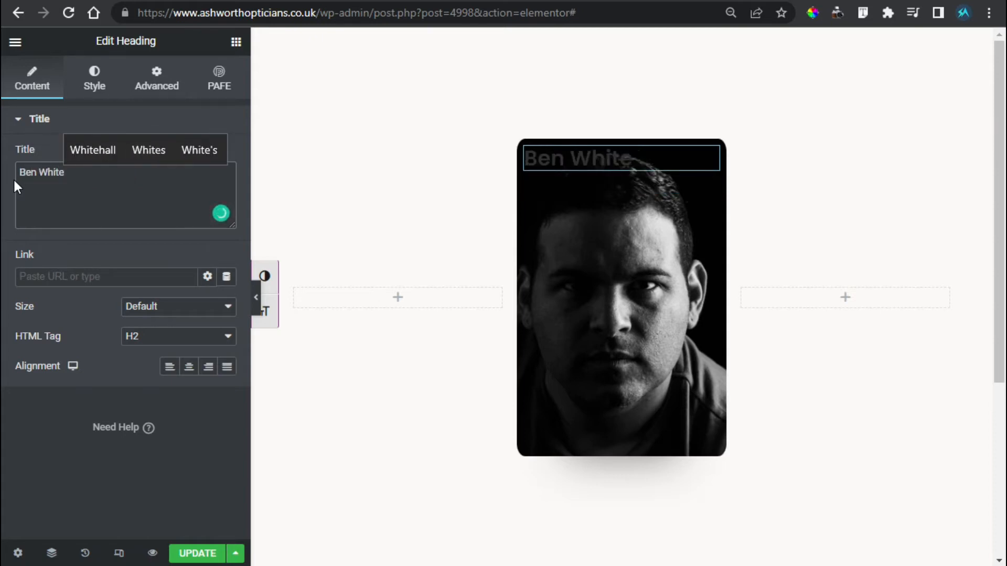
# Set the heading's text colour to white, #FFFFFF.
pyautogui.click(91, 76)
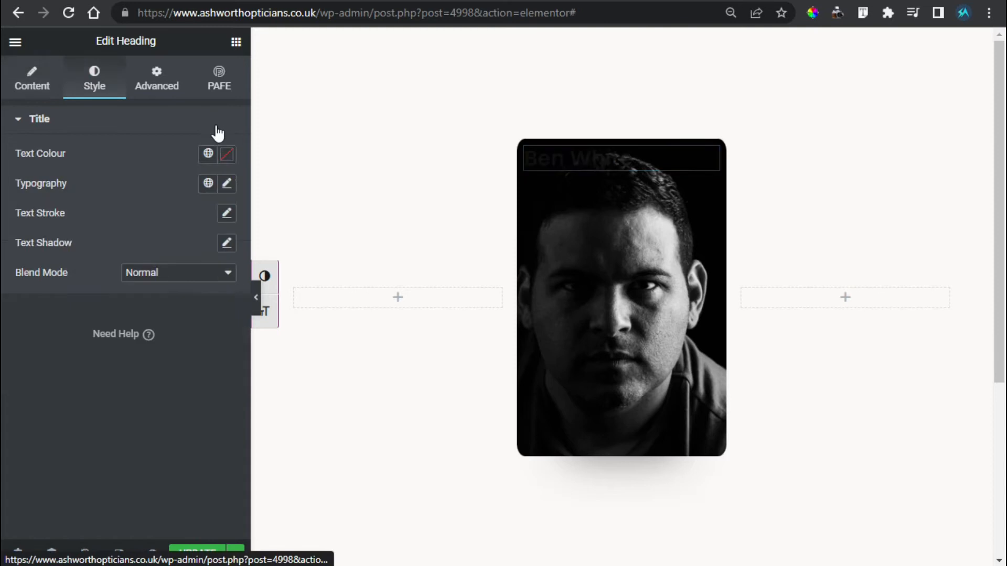
pyautogui.click(225, 157)
pyautogui.moveTo(143, 243); pyautogui.dragTo(33, 204)
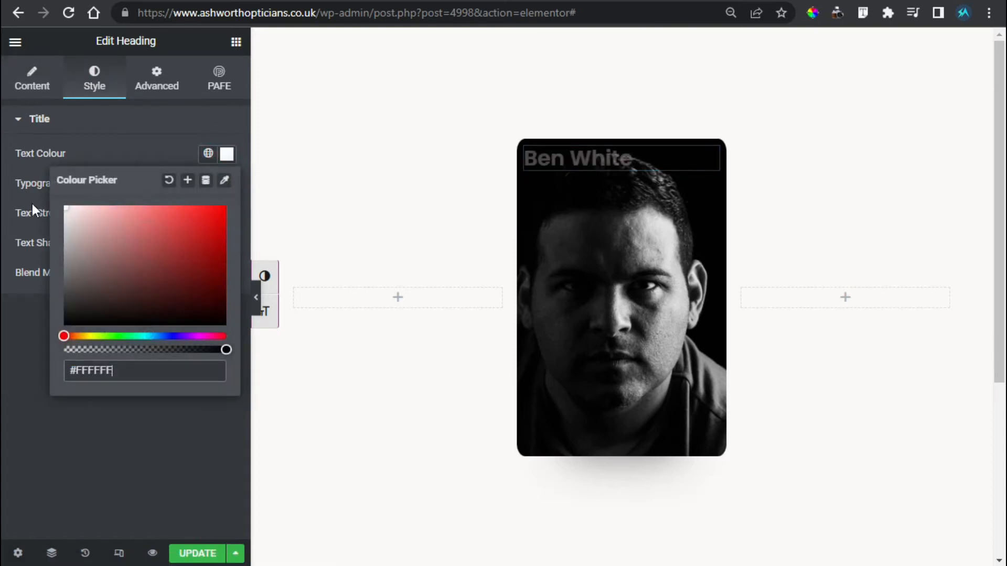
pyautogui.click(75, 137)
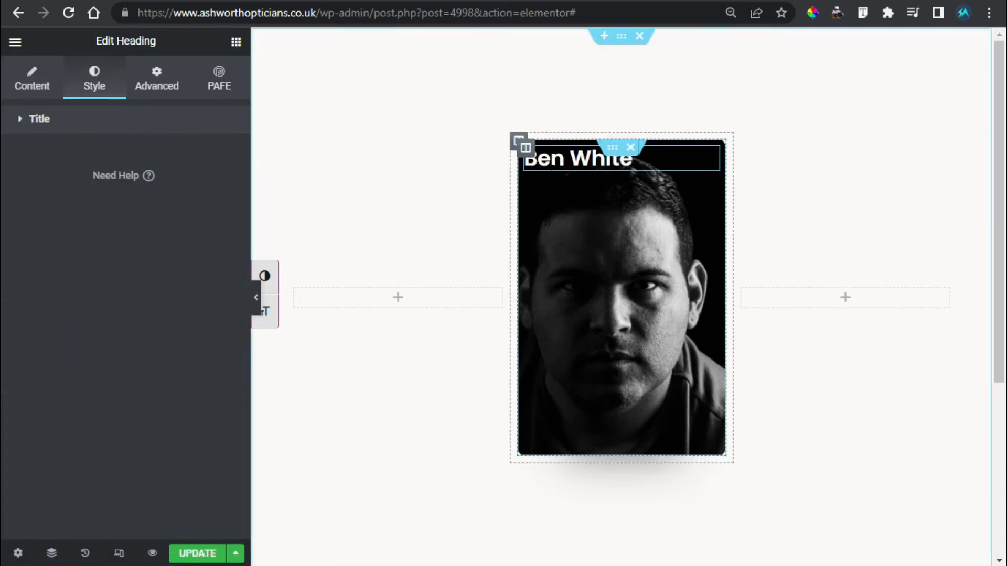
# Give the card's inner column a Solid border with a width of 1 on all sides in #FFFFFF.
pyautogui.click(523, 146)
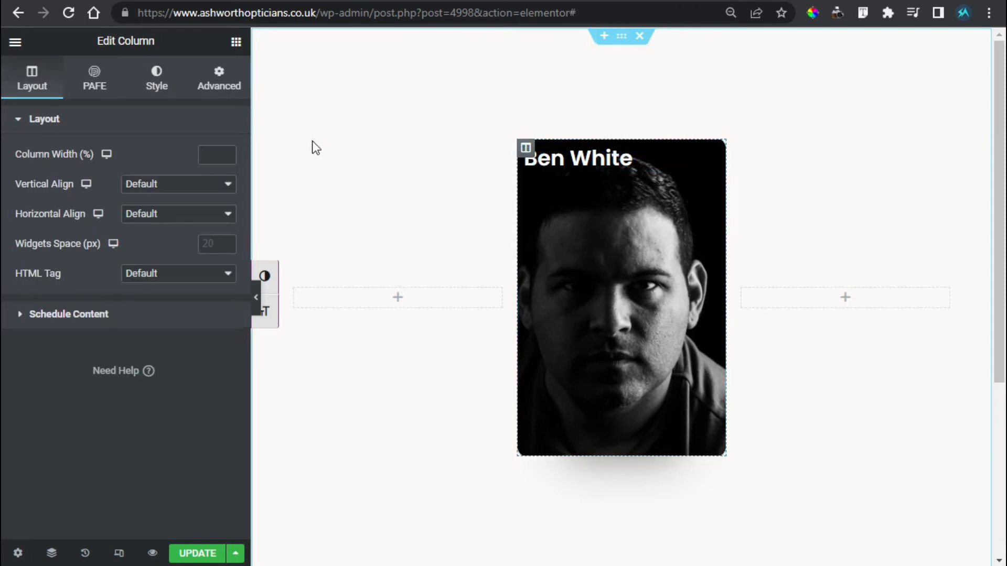
pyautogui.click(155, 87)
pyautogui.click(97, 228)
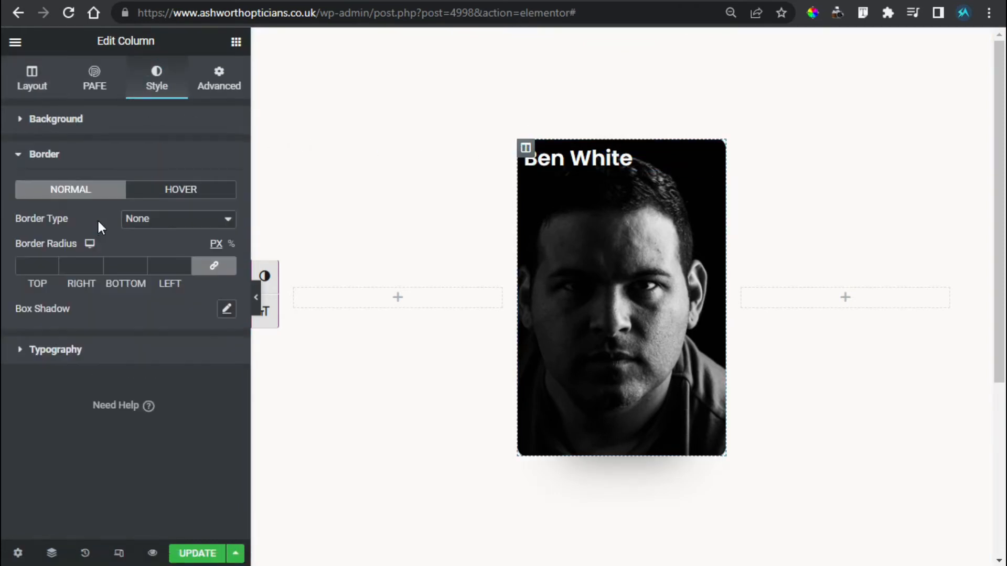
pyautogui.click(185, 223)
pyautogui.click(158, 247)
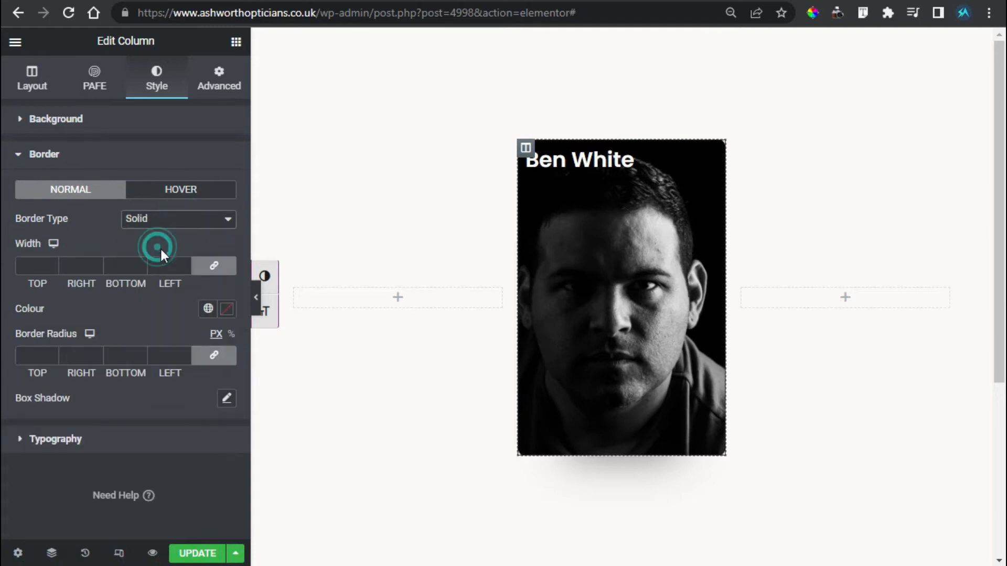
pyautogui.click(39, 264)
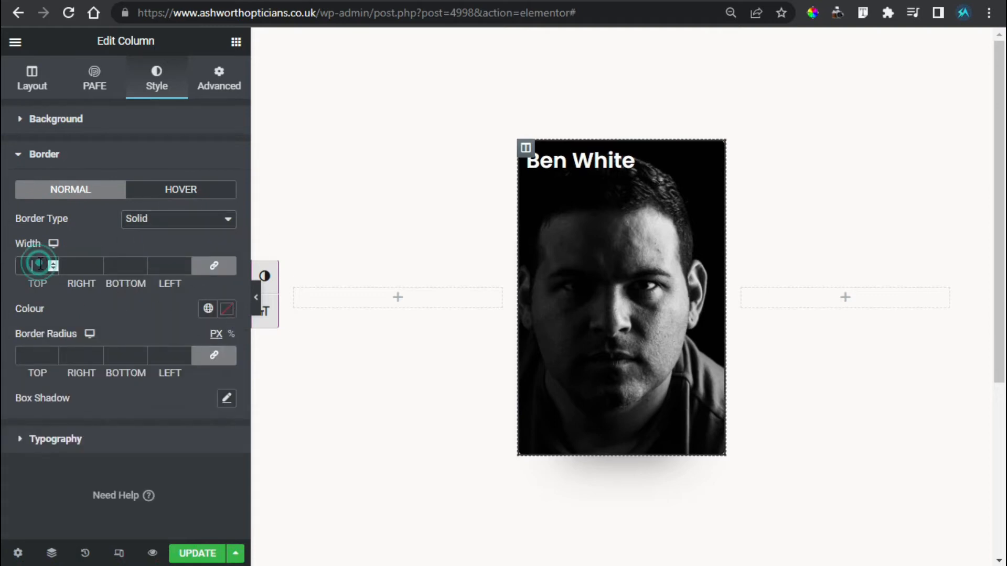
pyautogui.click(227, 308)
pyautogui.moveTo(91, 394); pyautogui.dragTo(40, 336)
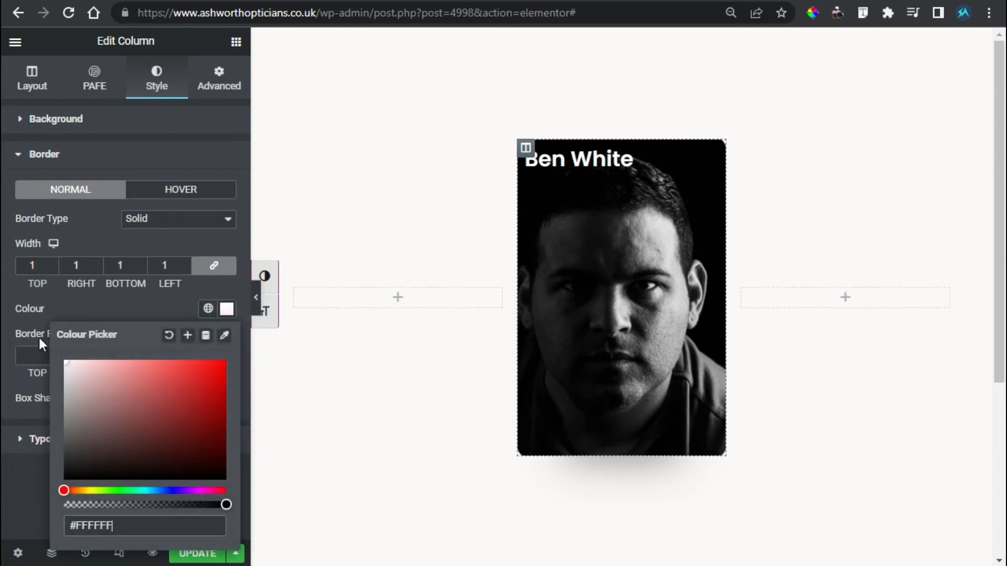
pyautogui.click(84, 294)
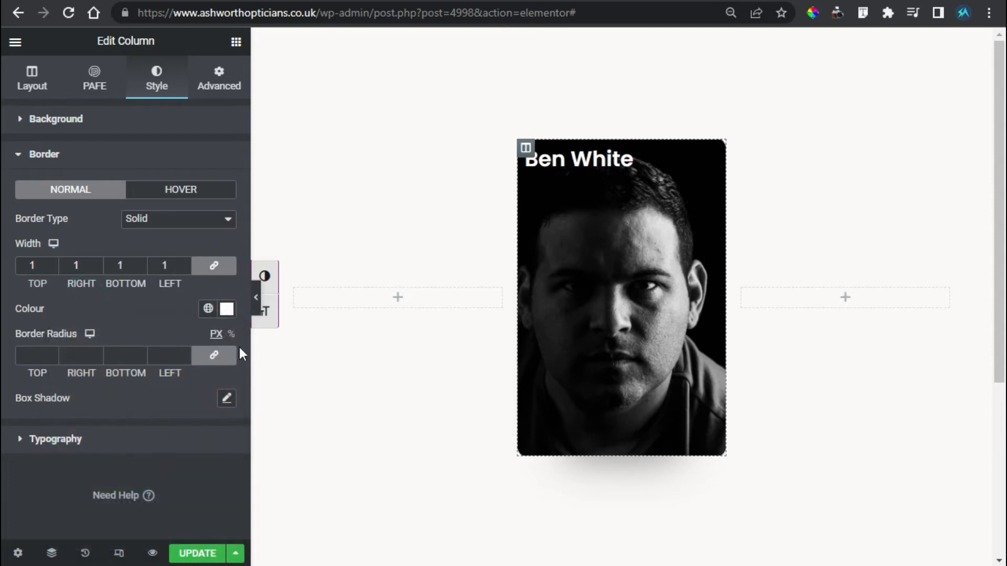
# Round all corners of the inner column's border with a radius of 4%.
pyautogui.click(26, 360)
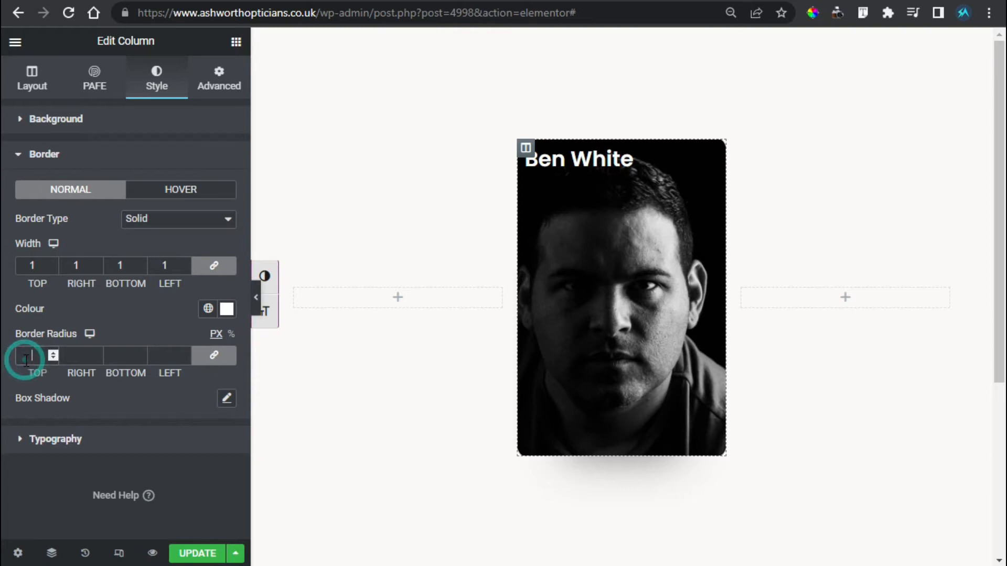
pyautogui.click(231, 334)
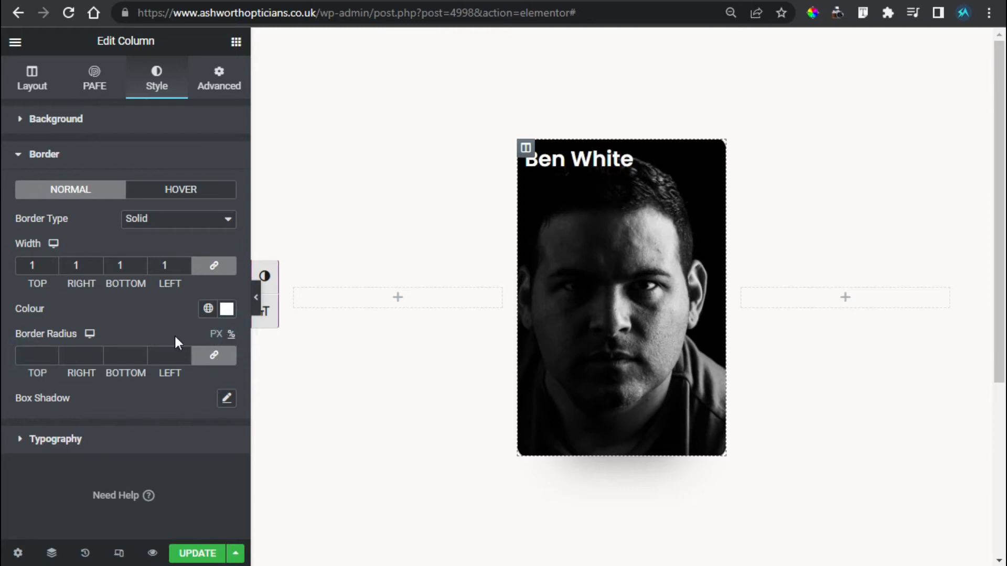
pyautogui.click(33, 353)
pyautogui.write('4')
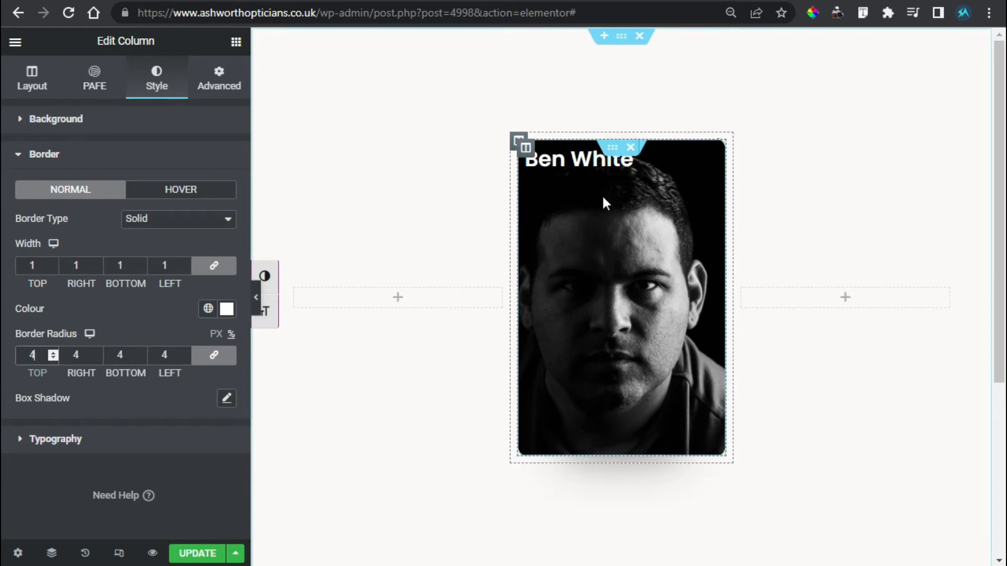
# Set the inner column's margin and padding to 15 px on all sides.
pyautogui.click(211, 86)
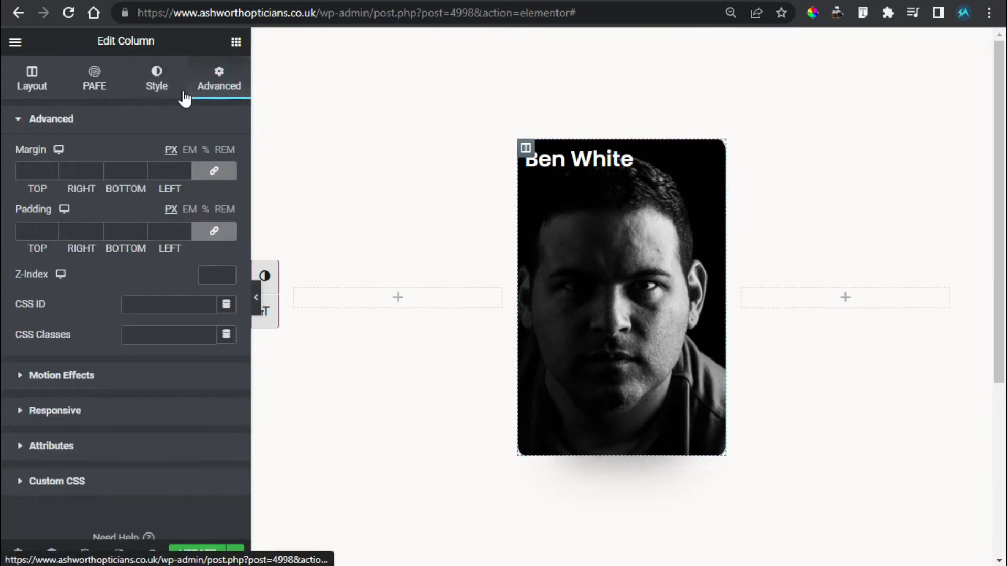
pyautogui.click(32, 172)
pyautogui.write('15')
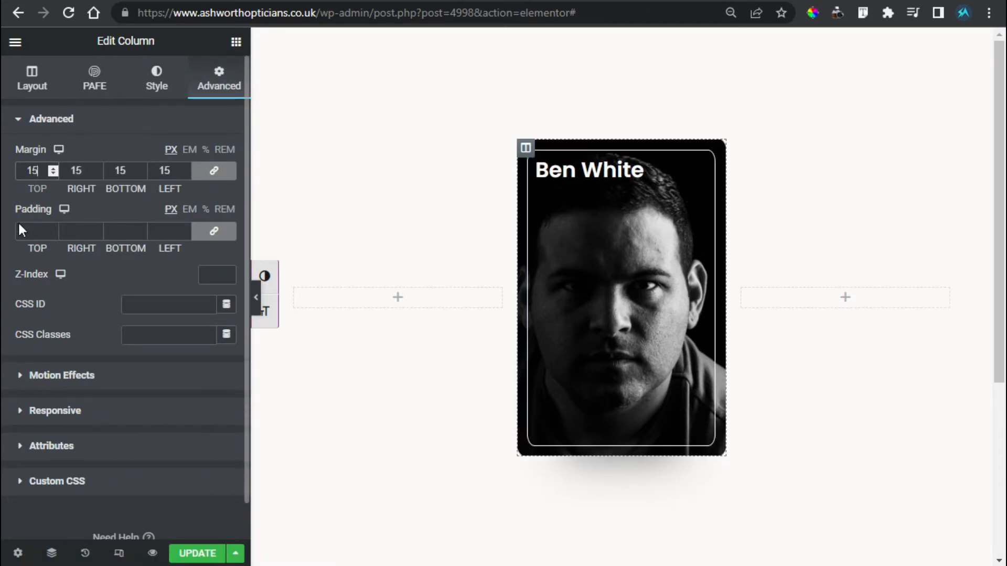
pyautogui.click(29, 231)
pyautogui.write('15')
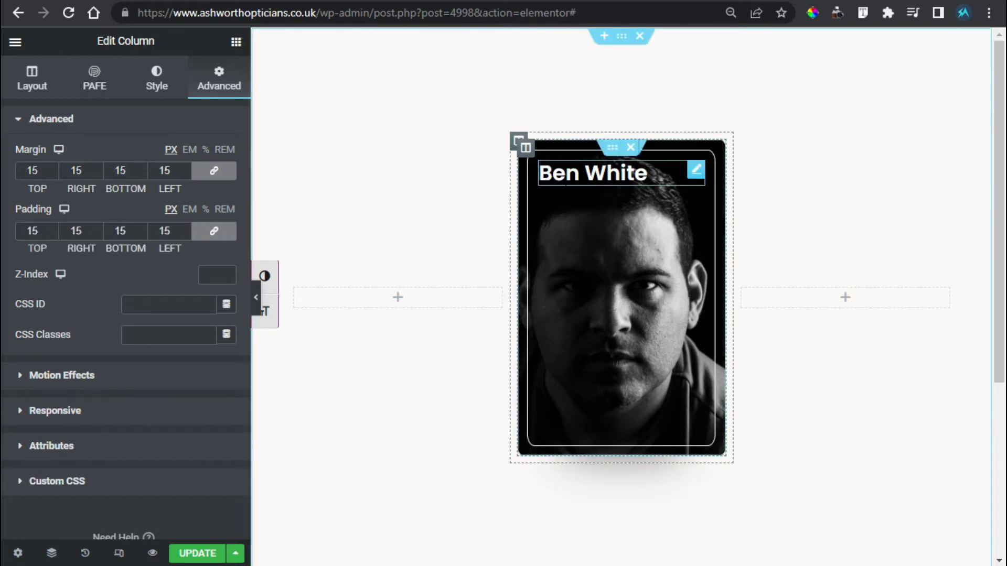
# Add a Social Icons widget to the portrait card below the name heading.
pyautogui.click(236, 44)
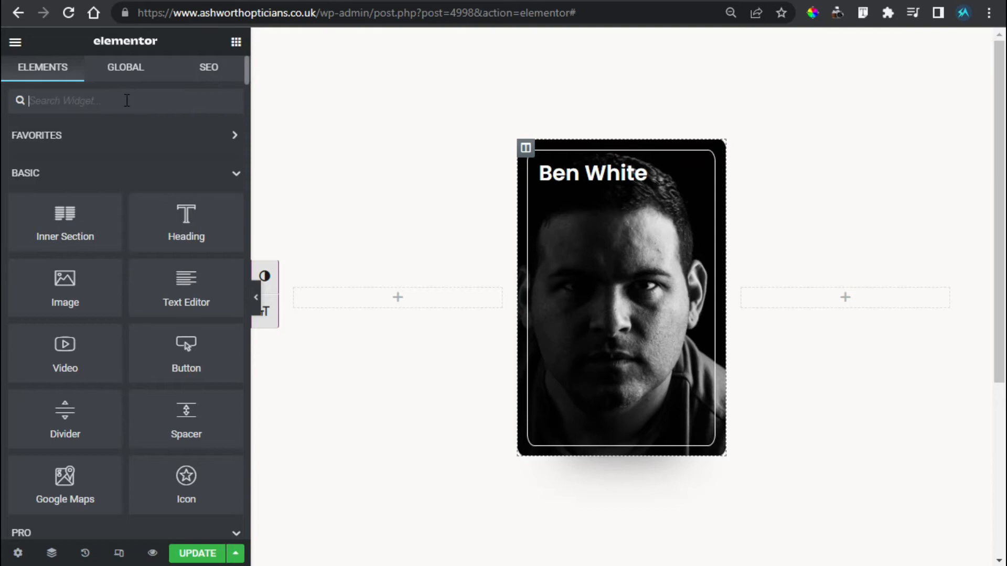
pyautogui.write('soc')
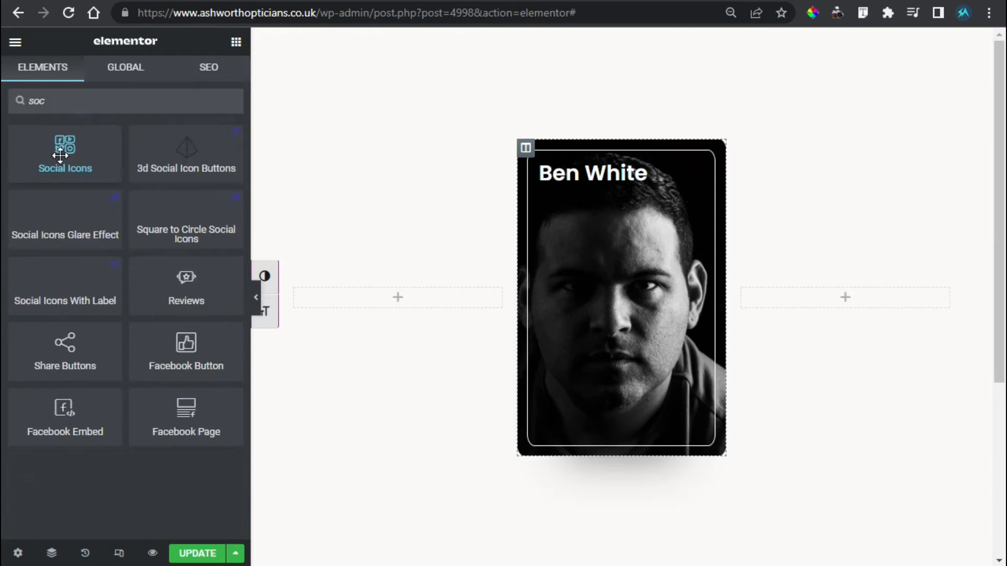
pyautogui.moveTo(60, 153); pyautogui.dragTo(612, 194)
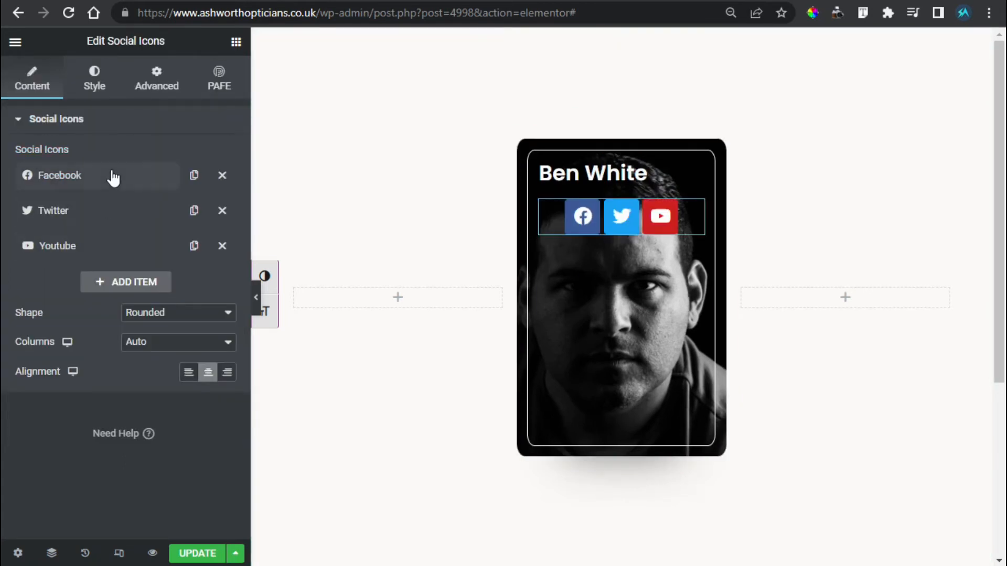
# Add a fourth item to the social icons and give it the Instagram icon from the icon library.
pyautogui.click(129, 283)
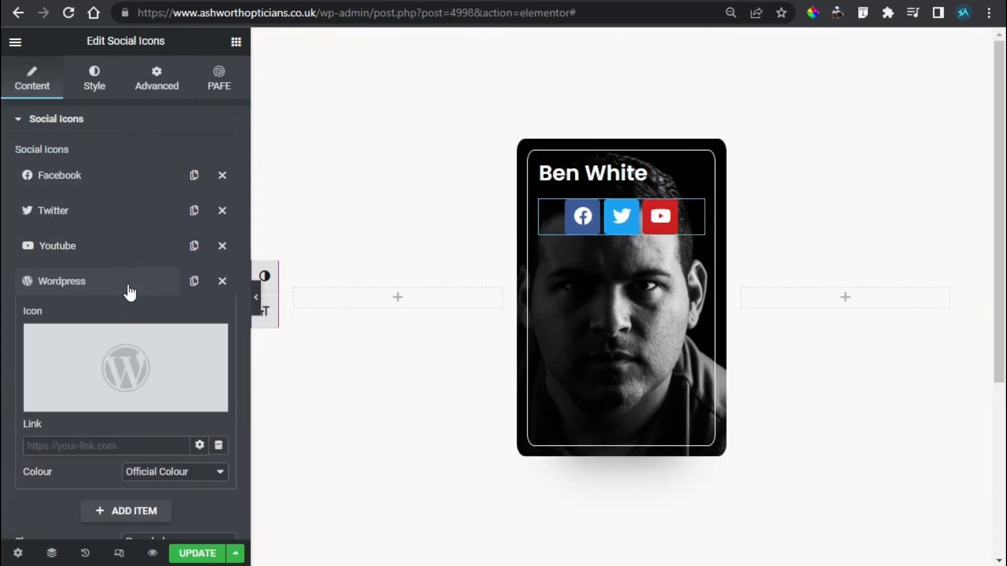
pyautogui.click(121, 376)
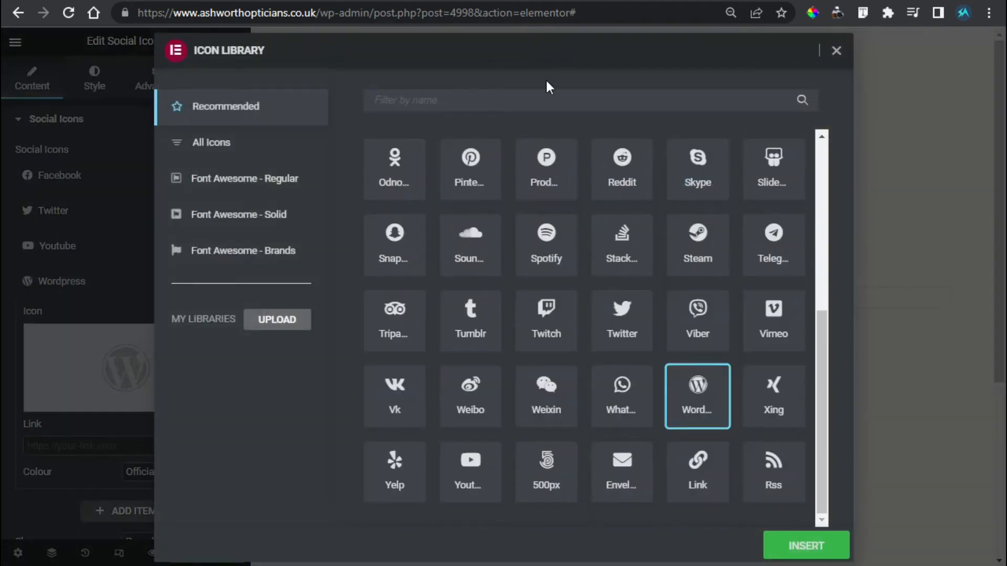
pyautogui.click(550, 101)
pyautogui.write('ins')
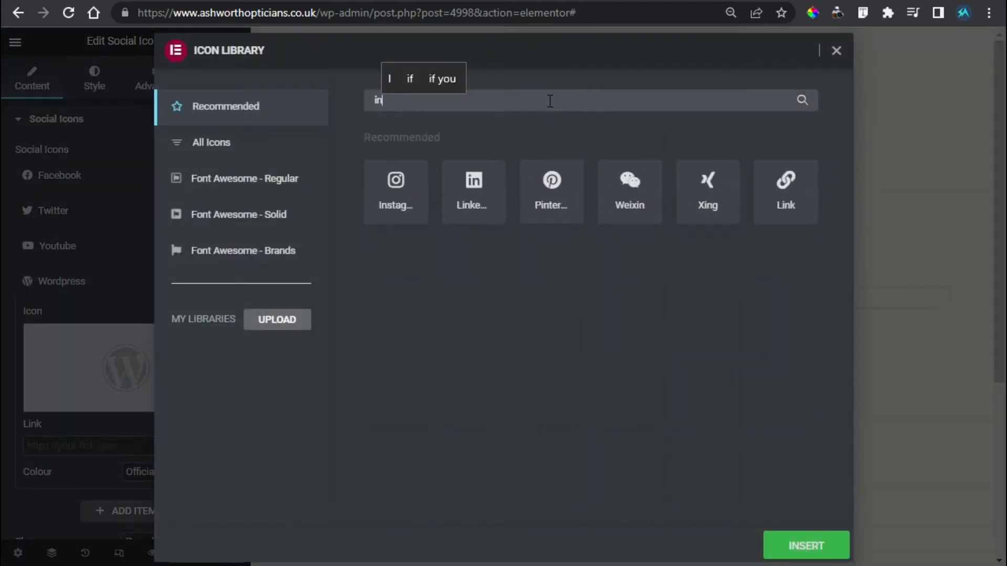
pyautogui.click(403, 199)
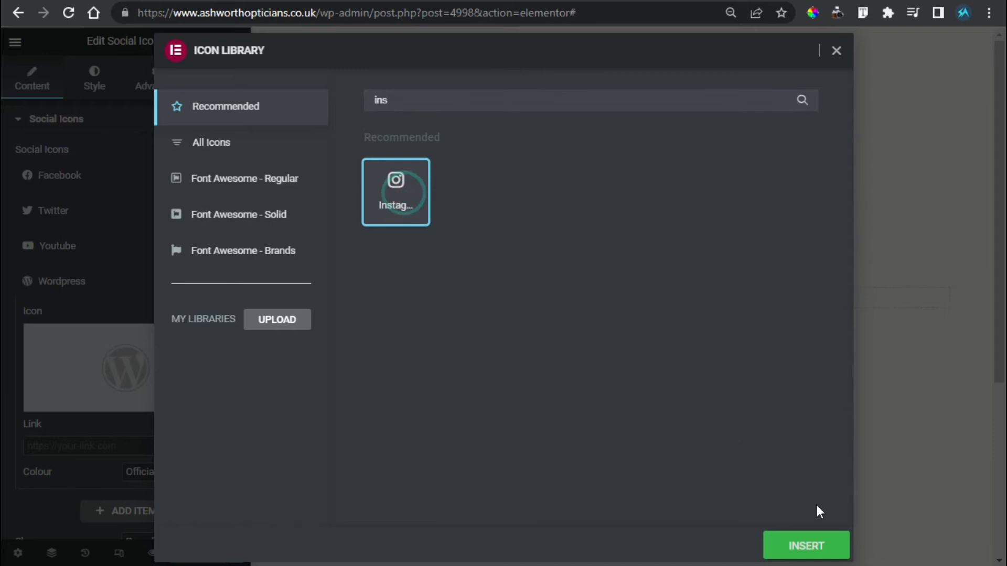
pyautogui.click(819, 543)
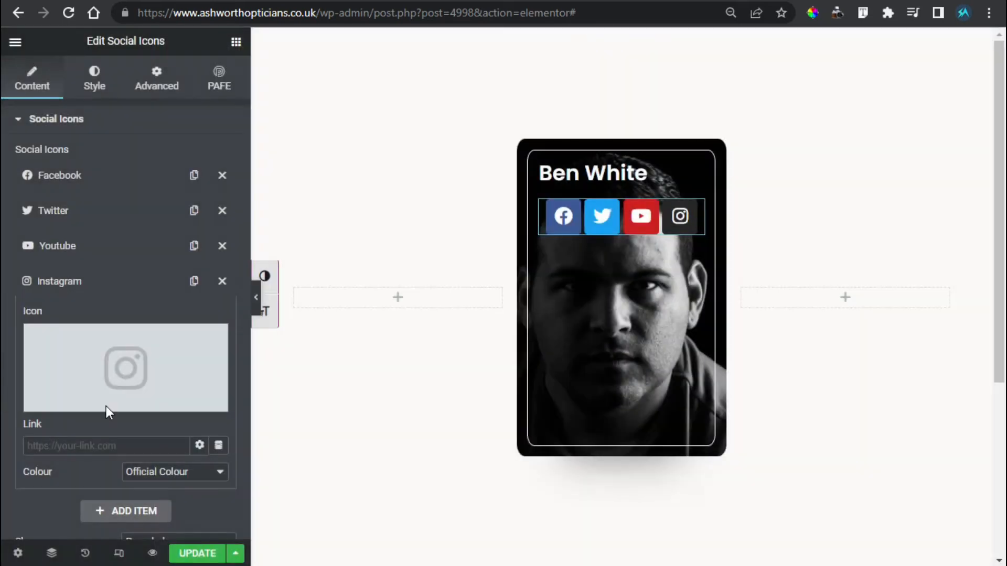
# Add a fifth item to the social icons and give it the LinkedIn icon from the icon library.
pyautogui.click(143, 513)
pyautogui.scroll(-3, 132, 420)
pyautogui.click(97, 220)
pyautogui.click(522, 96)
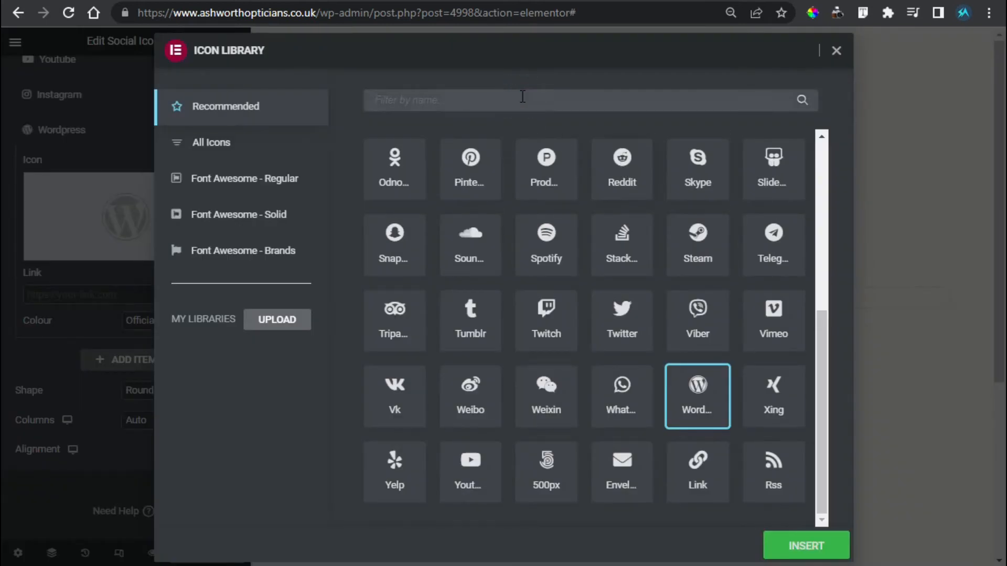
pyautogui.write('in')
pyautogui.click(475, 194)
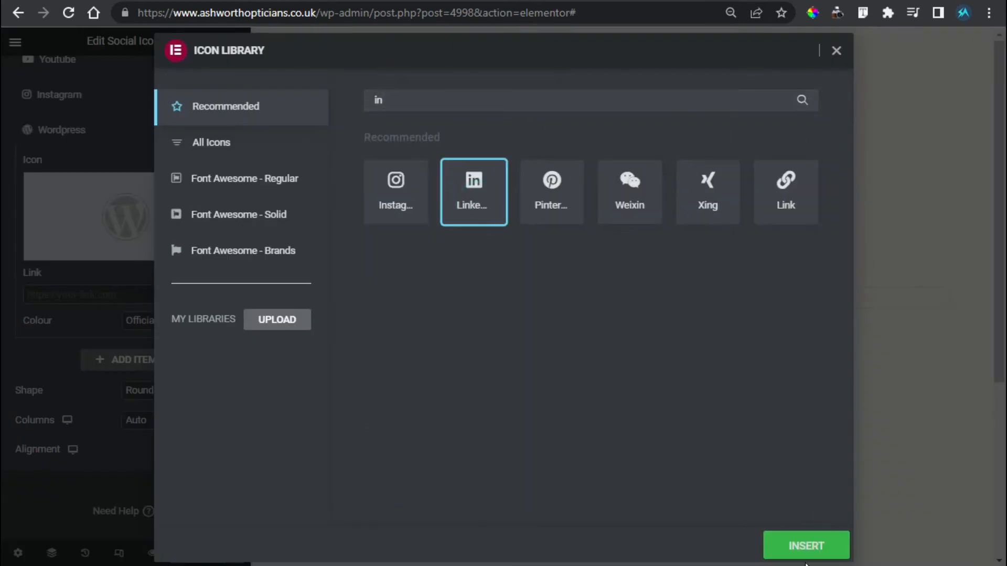
pyautogui.click(808, 545)
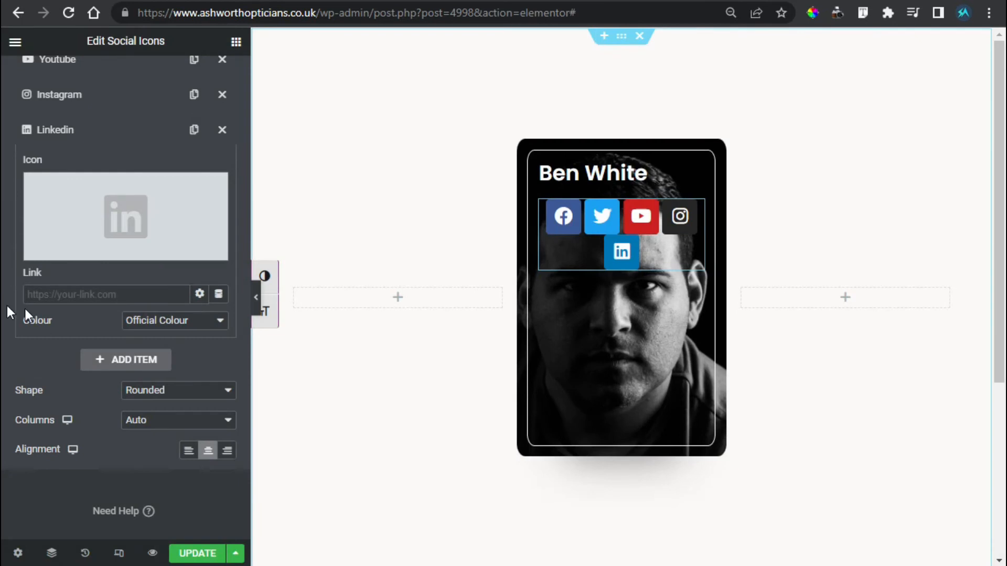
# Set the social icons to a custom colour with a fully transparent primary colour, #02010100.
pyautogui.click(81, 130)
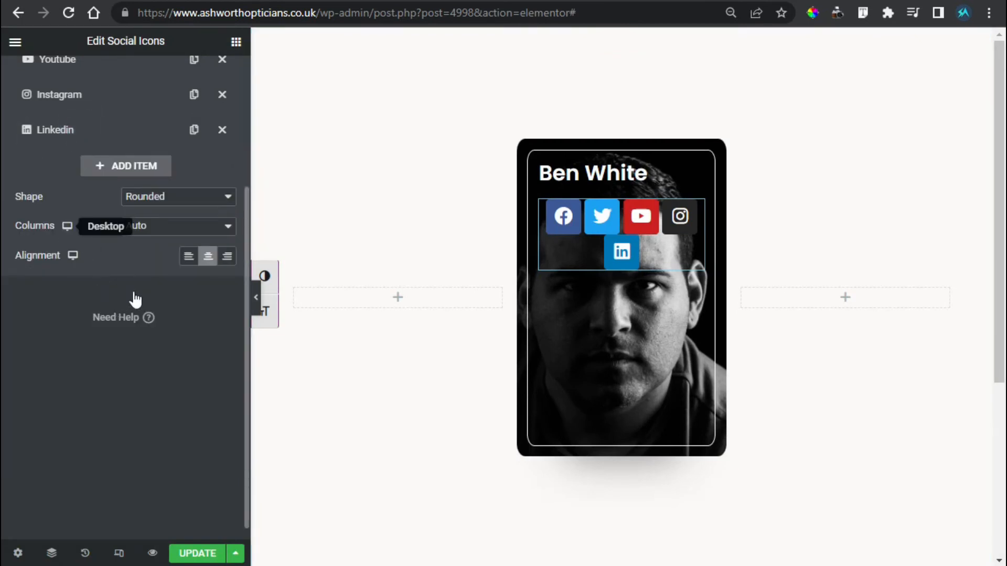
pyautogui.scroll(4, 135, 252)
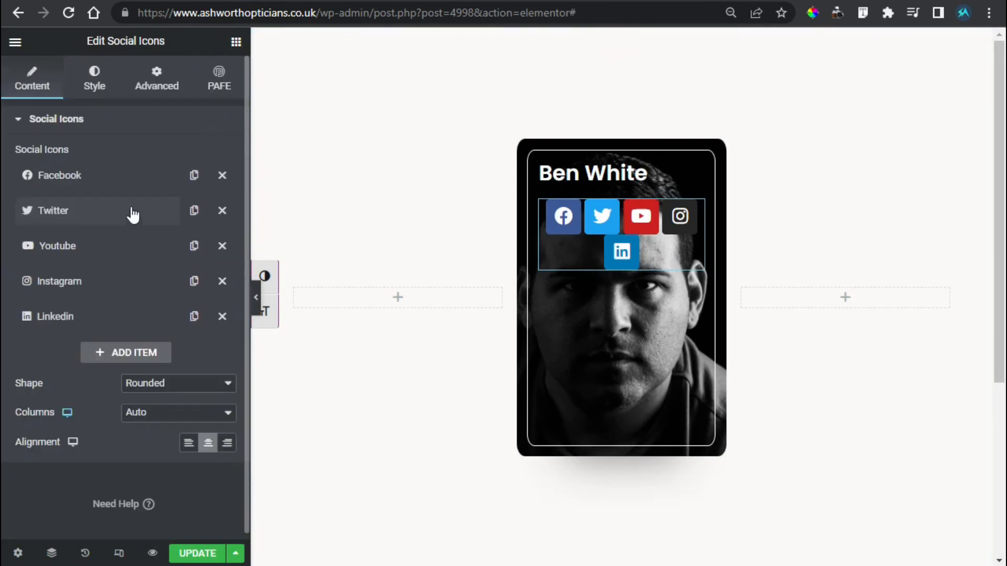
pyautogui.click(96, 88)
pyautogui.click(153, 153)
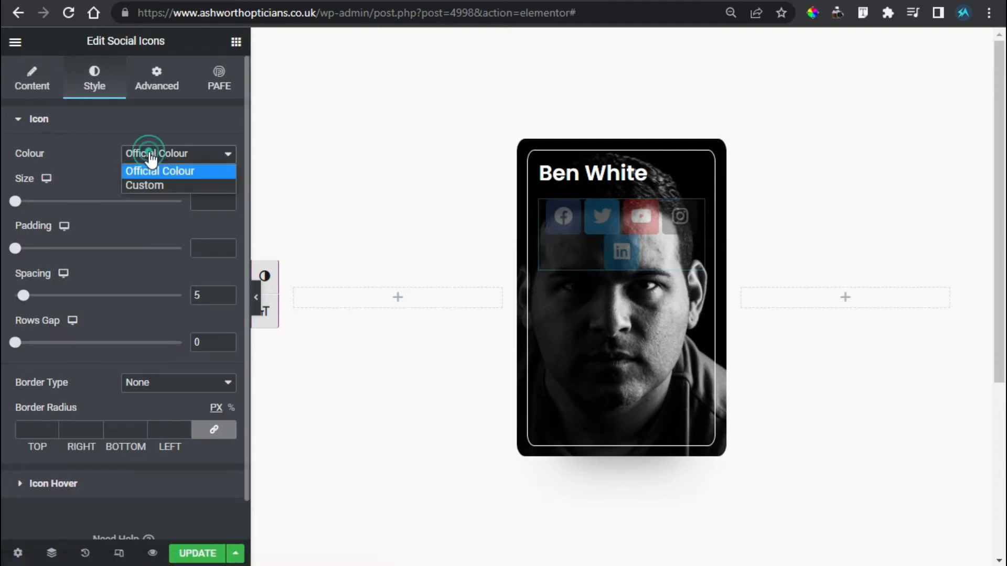
pyautogui.click(173, 185)
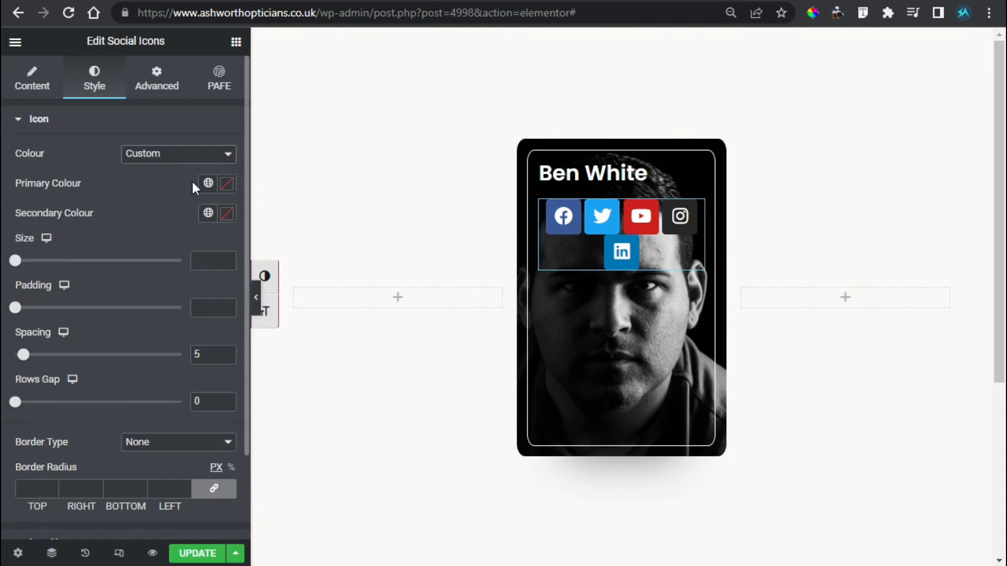
pyautogui.click(227, 185)
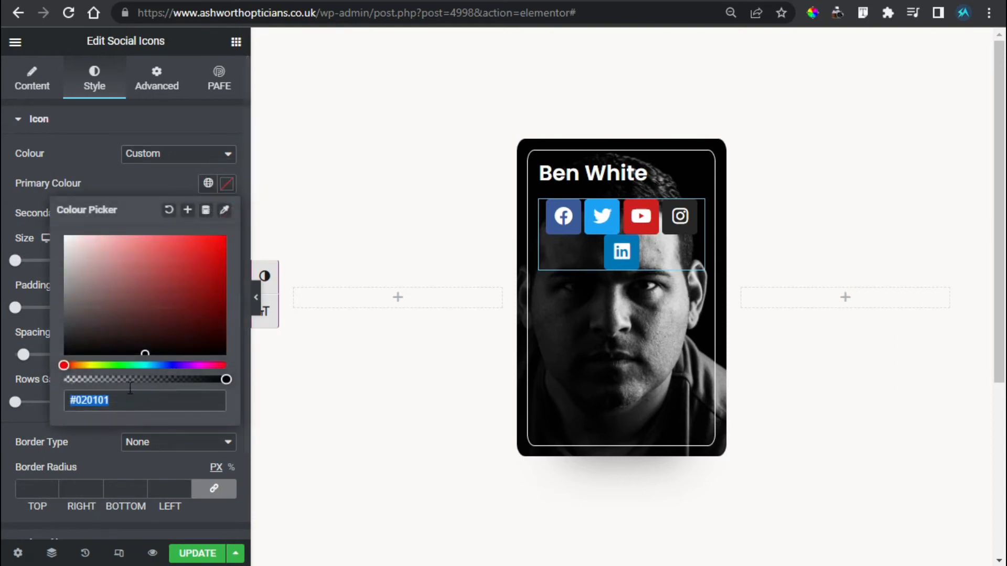
pyautogui.moveTo(156, 380); pyautogui.dragTo(33, 375)
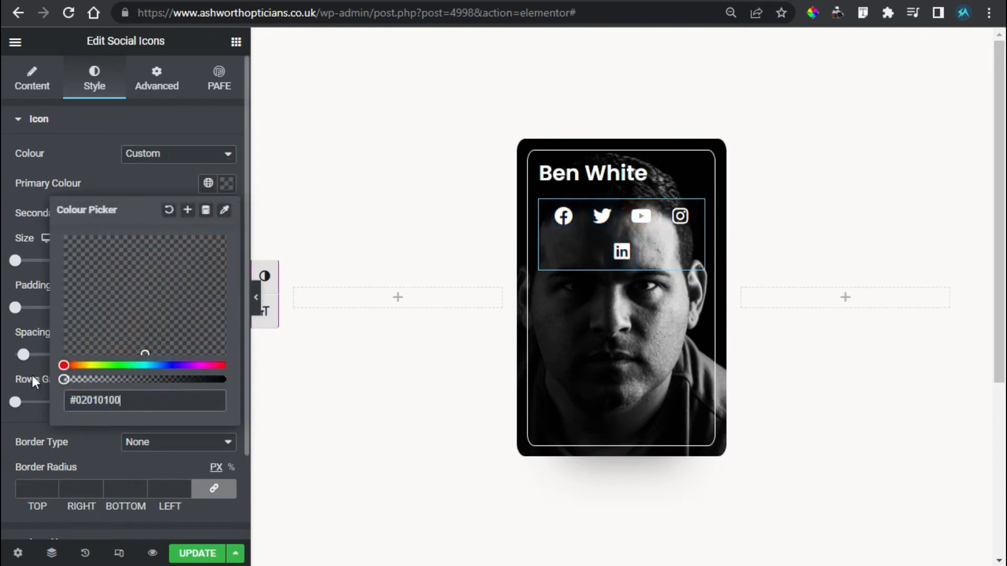
pyautogui.click(128, 184)
# Set the social icons' size to 20 and their padding to 0.5.
pyautogui.click(209, 260)
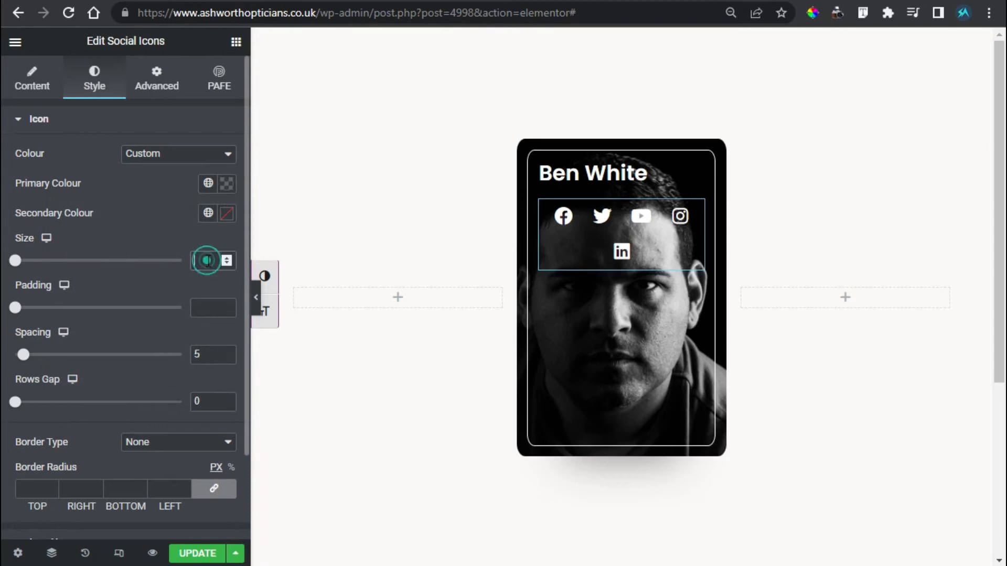
pyautogui.write('0')
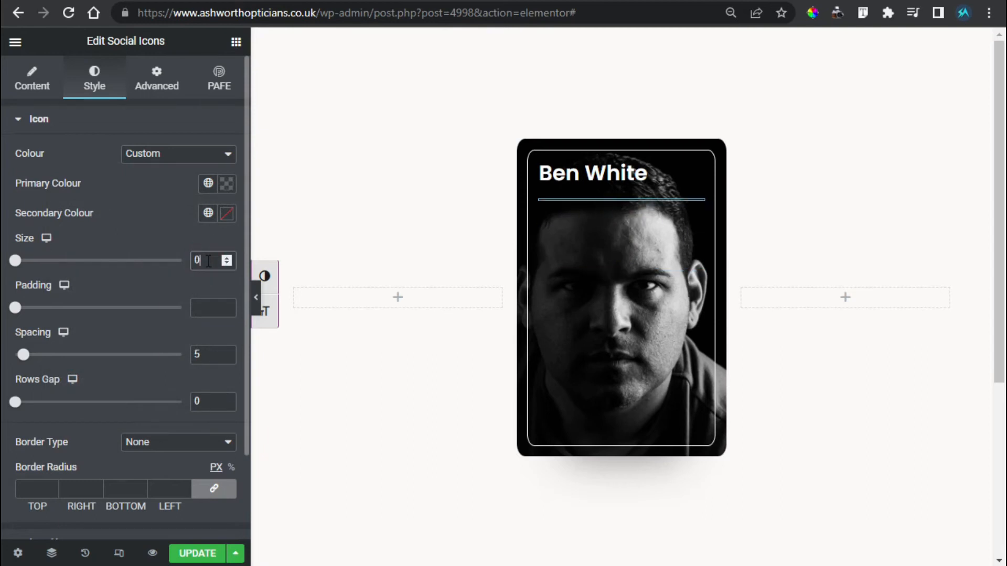
pyautogui.press('BackSpace')
pyautogui.write('20')
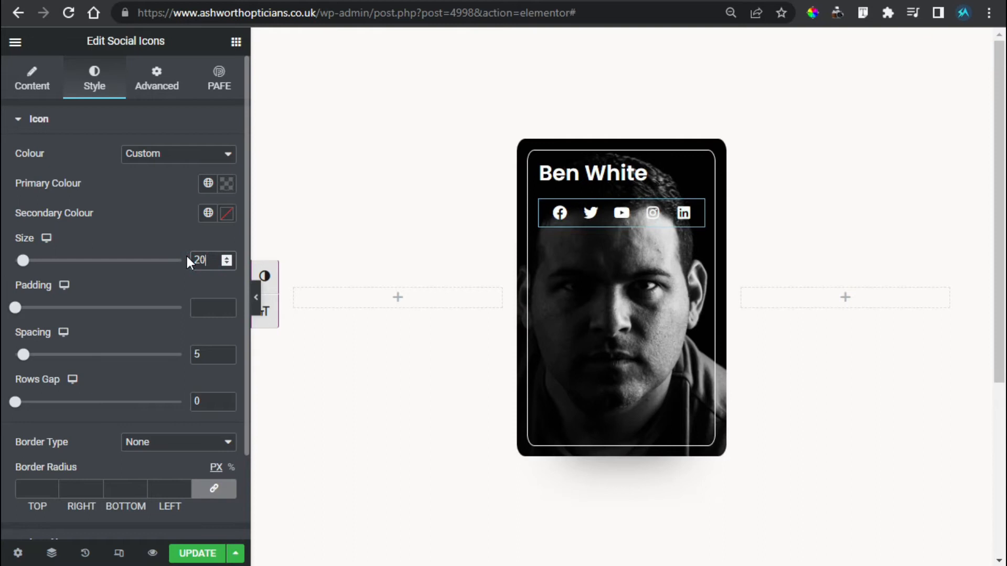
pyautogui.moveTo(18, 309); pyautogui.dragTo(36, 314)
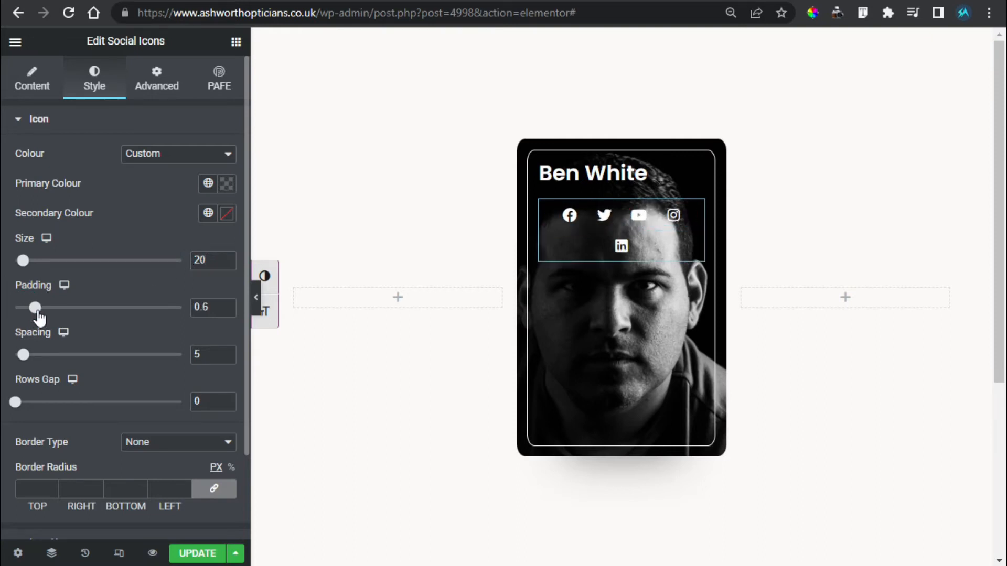
pyautogui.click(226, 310)
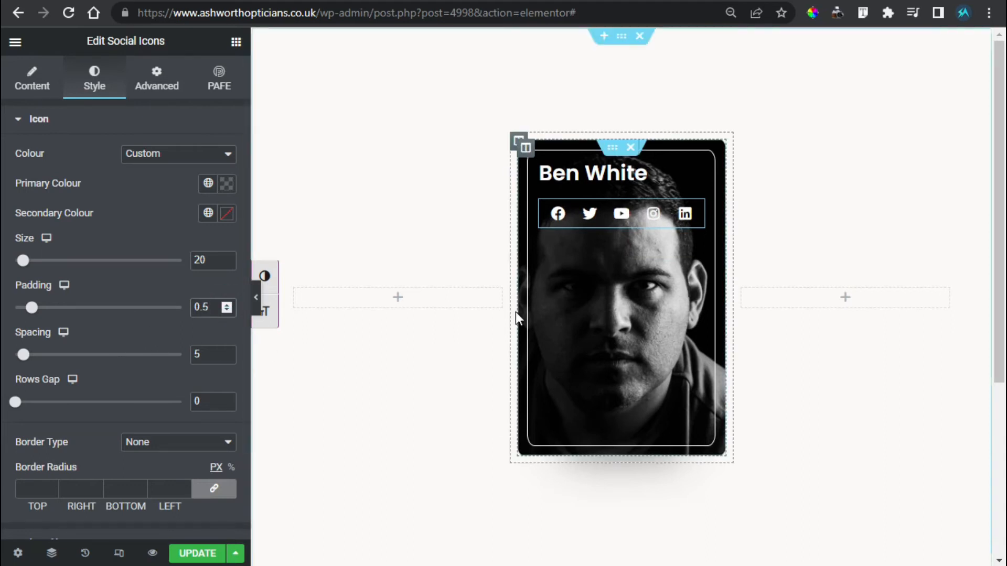
# Give the social icons widget a custom width of 0 px so the icons stack vertically.
pyautogui.click(149, 69)
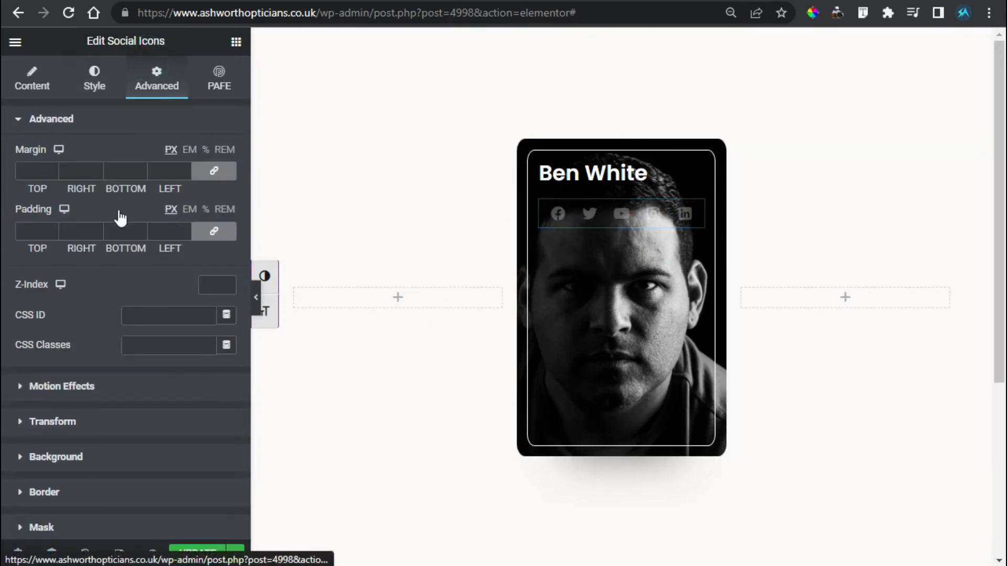
pyautogui.scroll(-5, 117, 225)
pyautogui.click(72, 346)
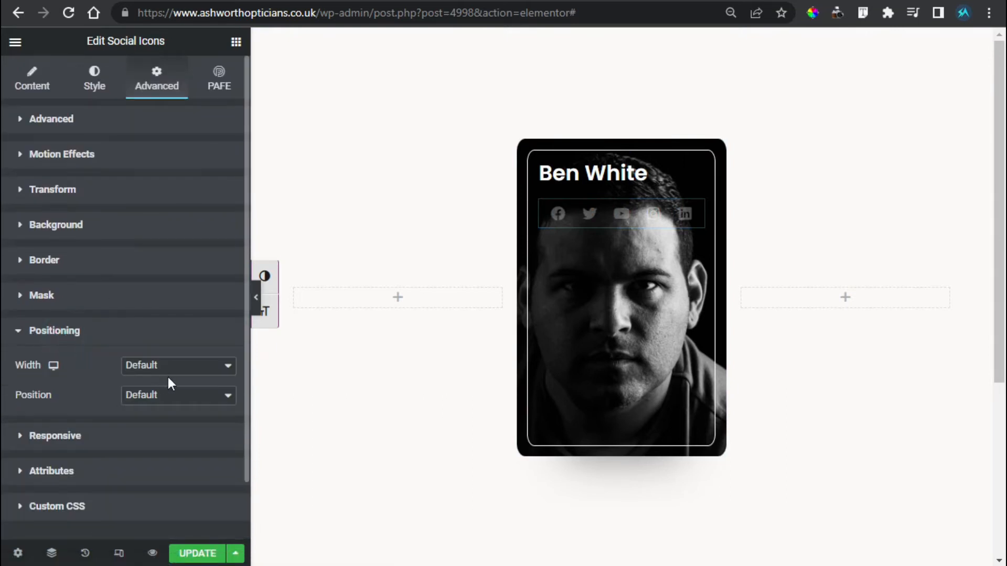
pyautogui.click(151, 368)
pyautogui.click(156, 428)
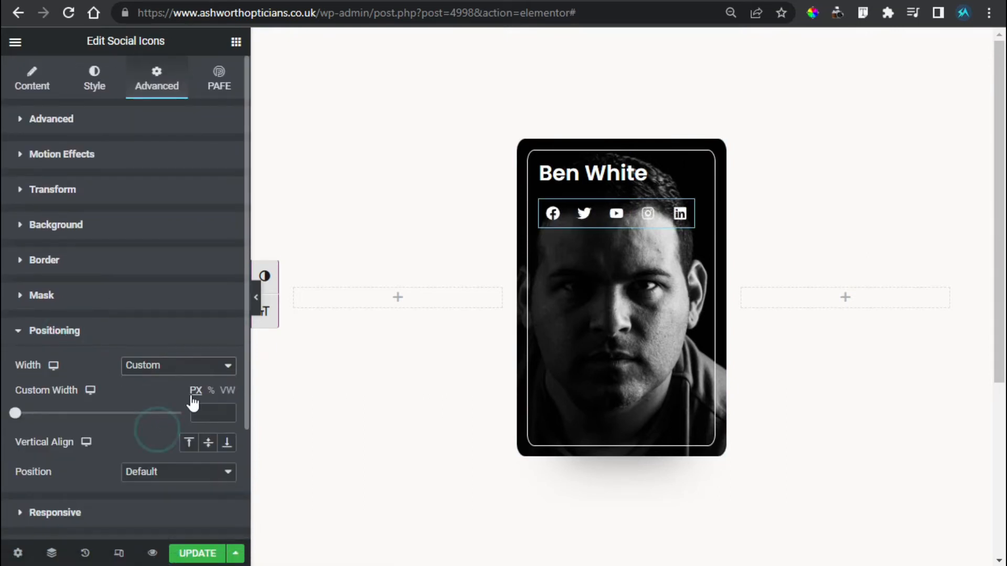
pyautogui.click(213, 414)
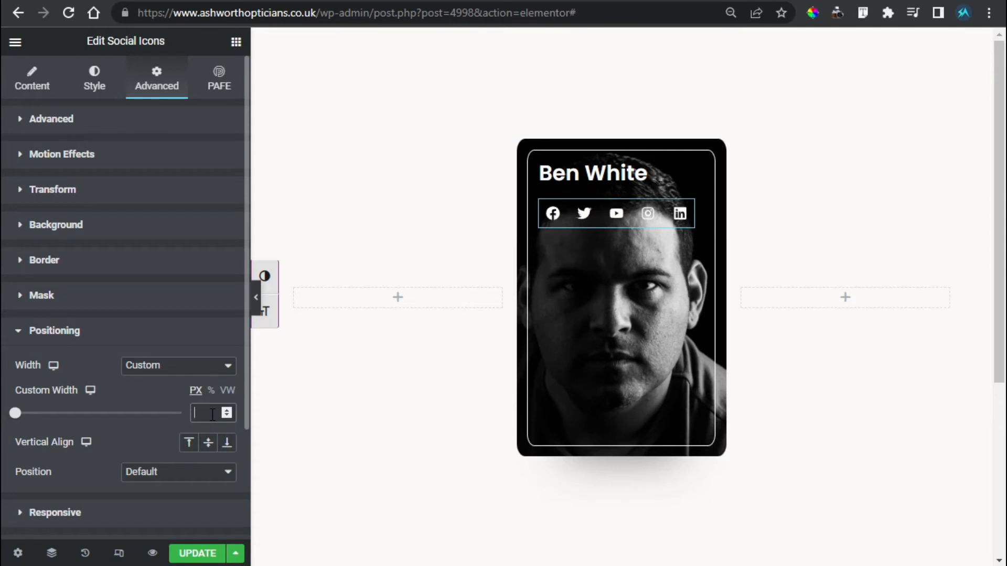
pyautogui.write('0')
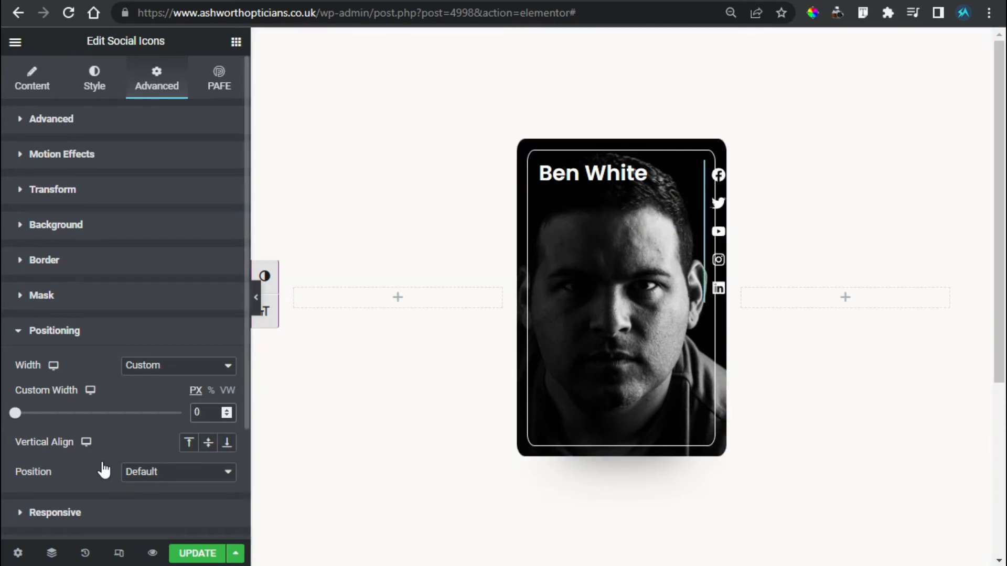
# Position the social icons absolutely with a horizontal offset of 15 px from the left.
pyautogui.click(169, 474)
pyautogui.click(165, 505)
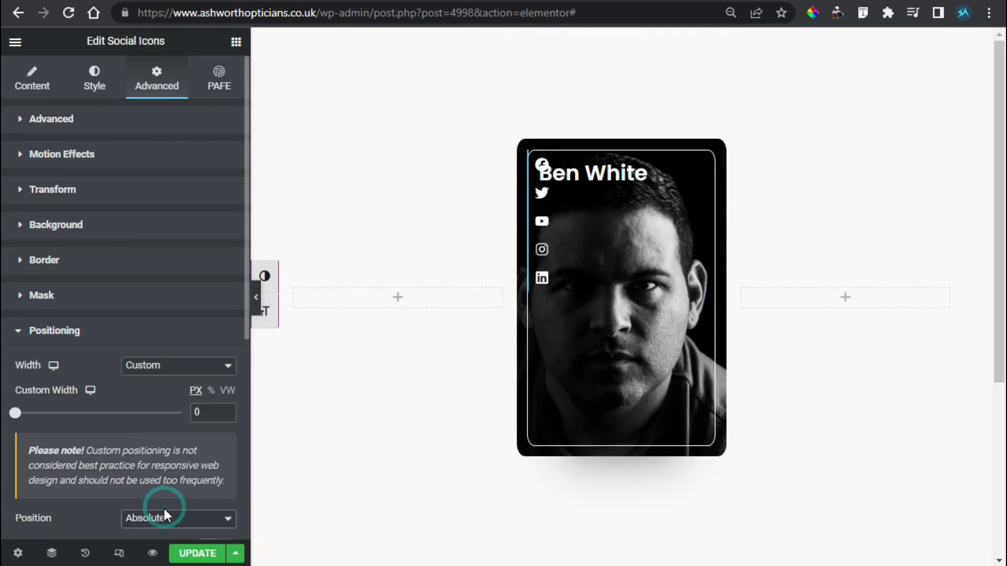
pyautogui.scroll(-4, 127, 417)
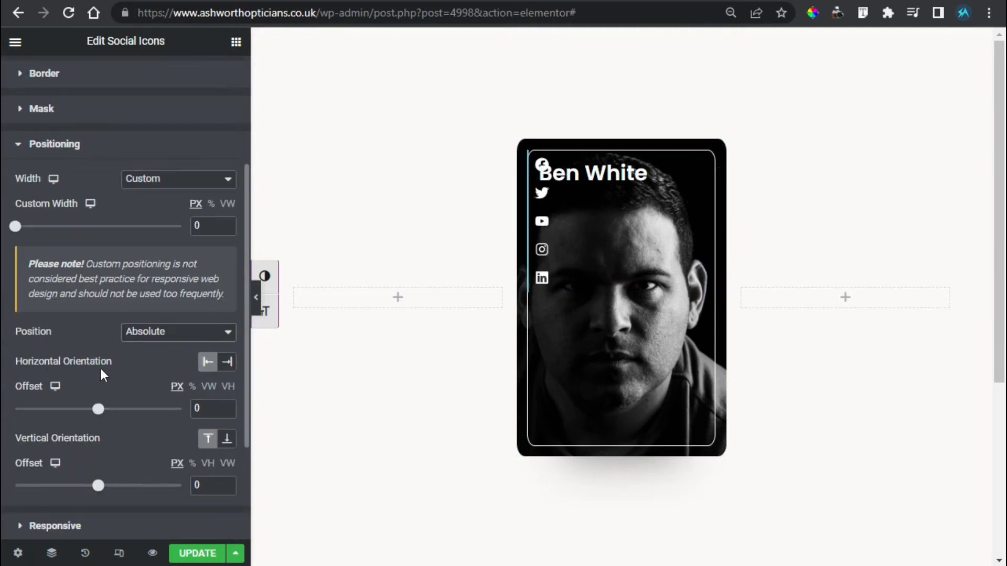
pyautogui.doubleClick(194, 408)
pyautogui.write('15')
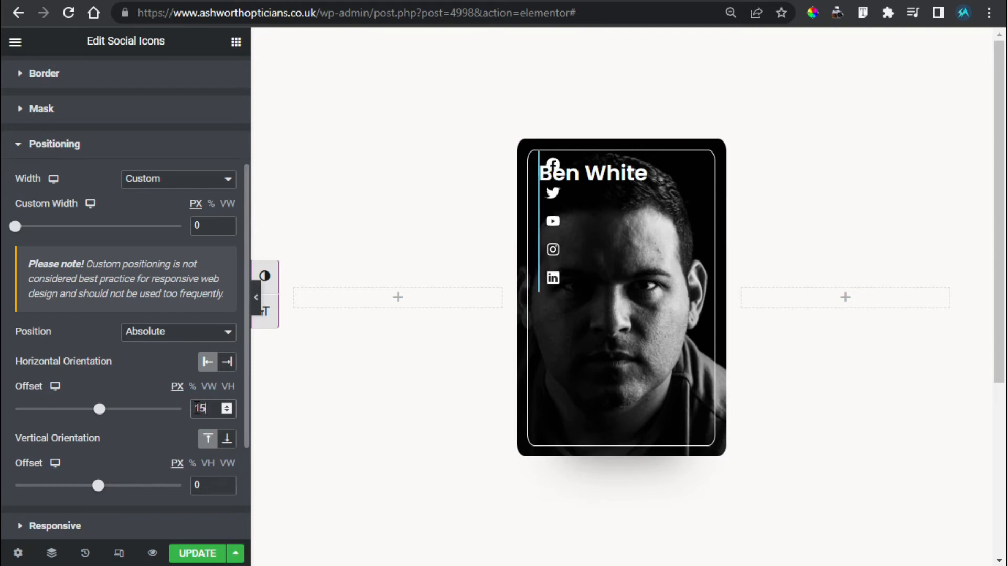
# Anchor the social icons vertically to the bottom of the card with an offset of 20 px.
pyautogui.click(228, 439)
pyautogui.doubleClick(202, 486)
pyautogui.write('20')
pyautogui.doubleClick(211, 488)
pyautogui.click(212, 487)
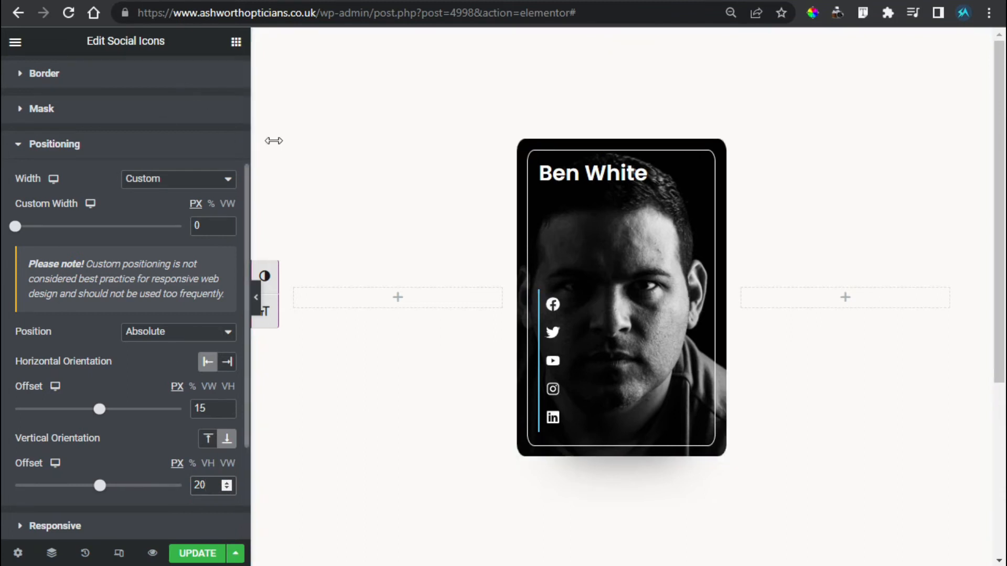
# Paste custom CSS into the card's inner section that hides overflow, scales the background overlay to 1.75 and fades the column in on hover.
pyautogui.click(236, 42)
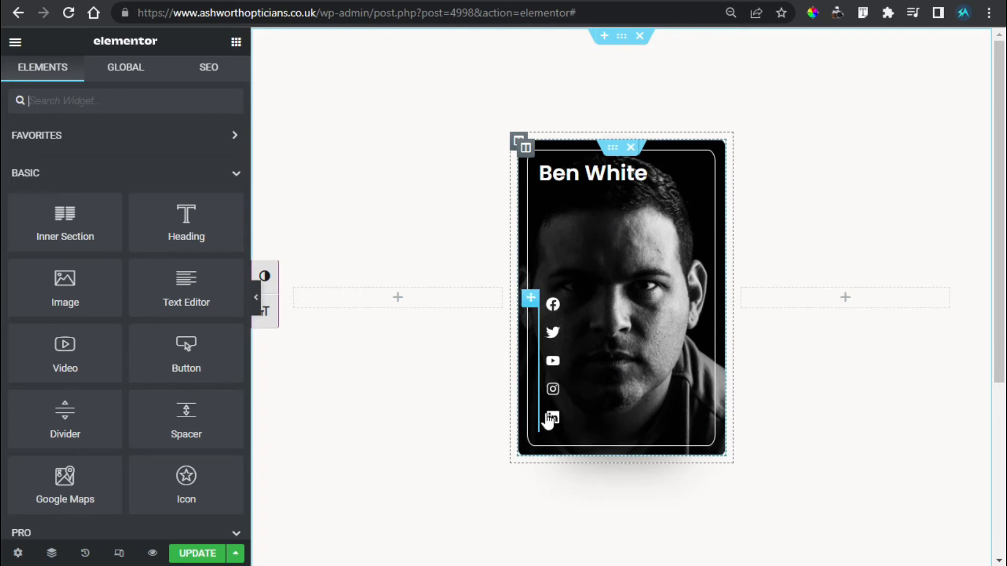
pyautogui.click(611, 153)
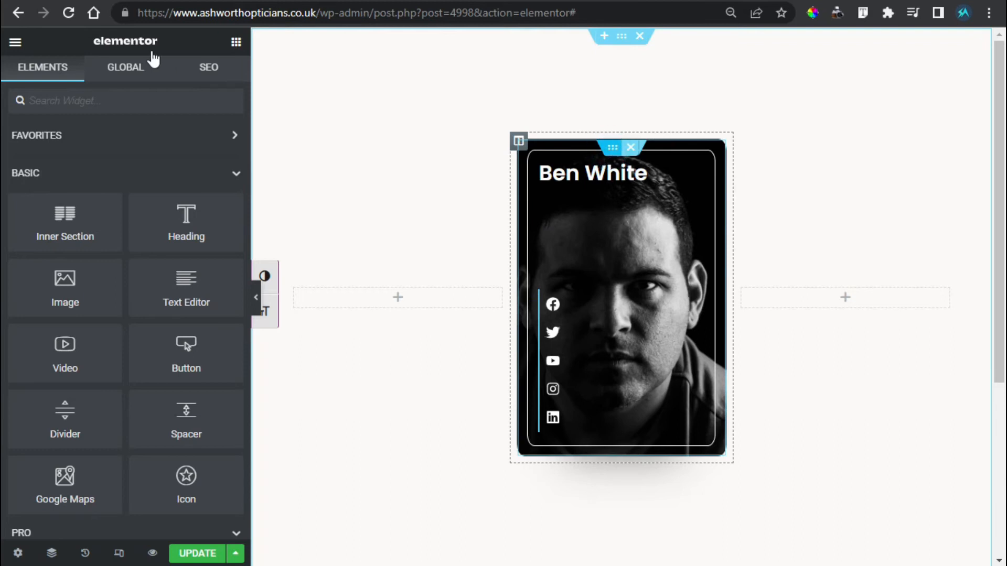
pyautogui.click(231, 82)
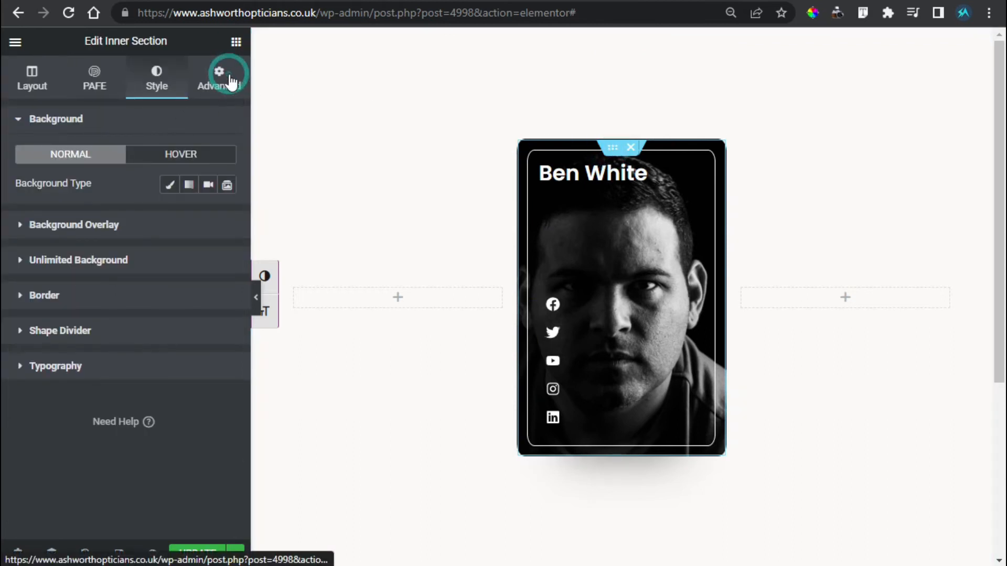
pyautogui.scroll(-2, 65, 482)
pyautogui.click(93, 452)
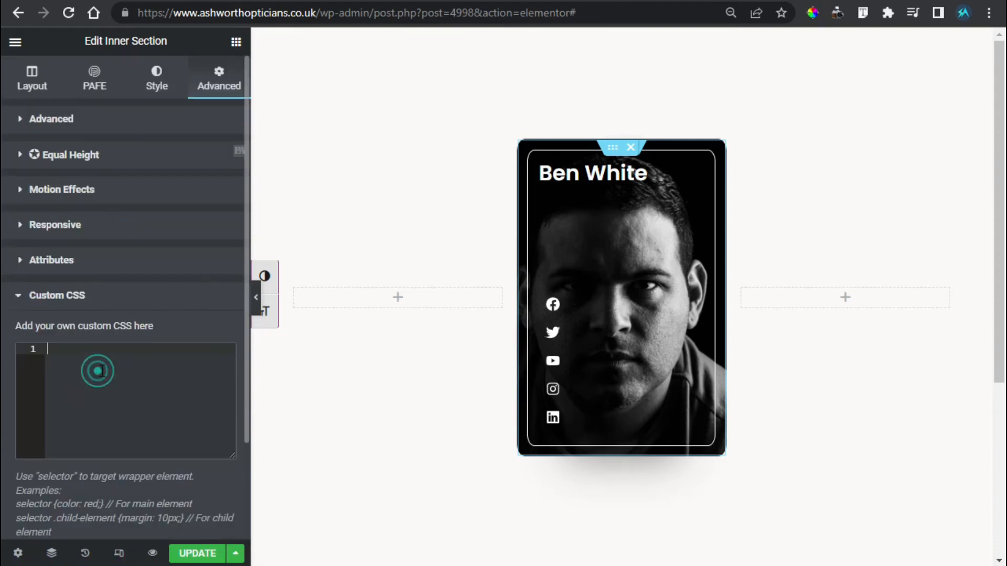
pyautogui.hotkey('ctrl', 'v')
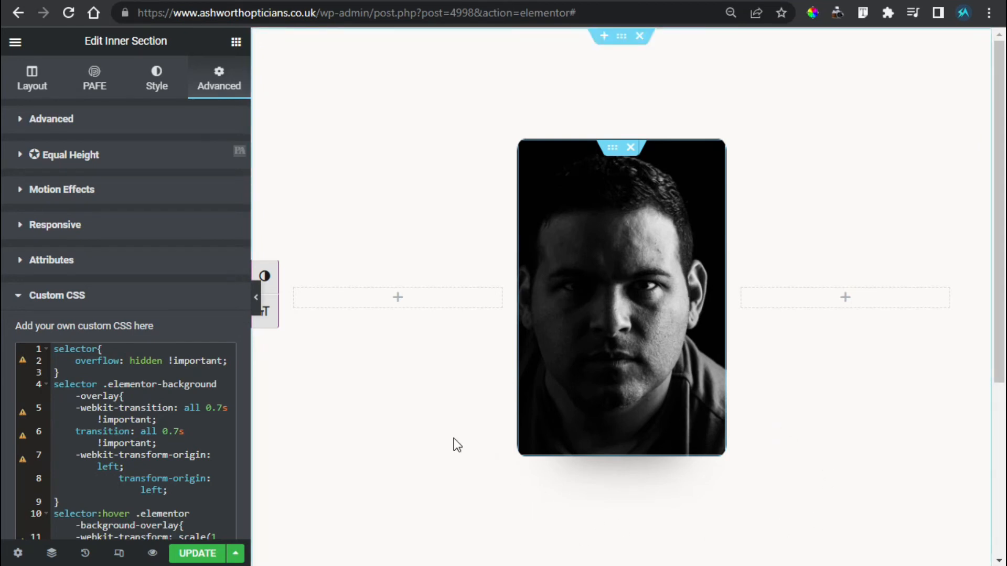
# Examine the background overlay and column rules in the inner section's custom CSS.
pyautogui.moveTo(617, 339)
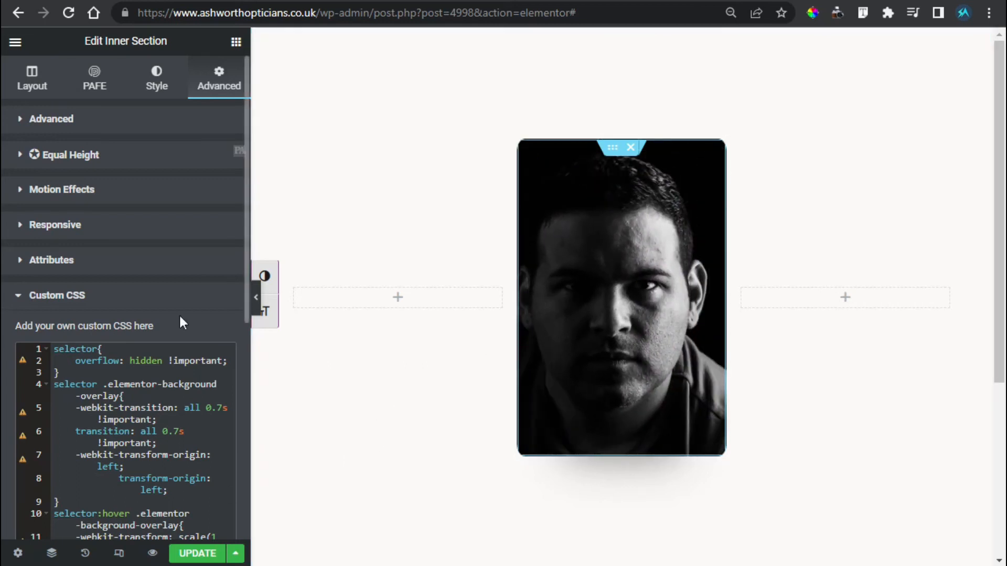
pyautogui.scroll(-3, 159, 278)
pyautogui.scroll(-4, 140, 386)
pyautogui.scroll(2, 142, 389)
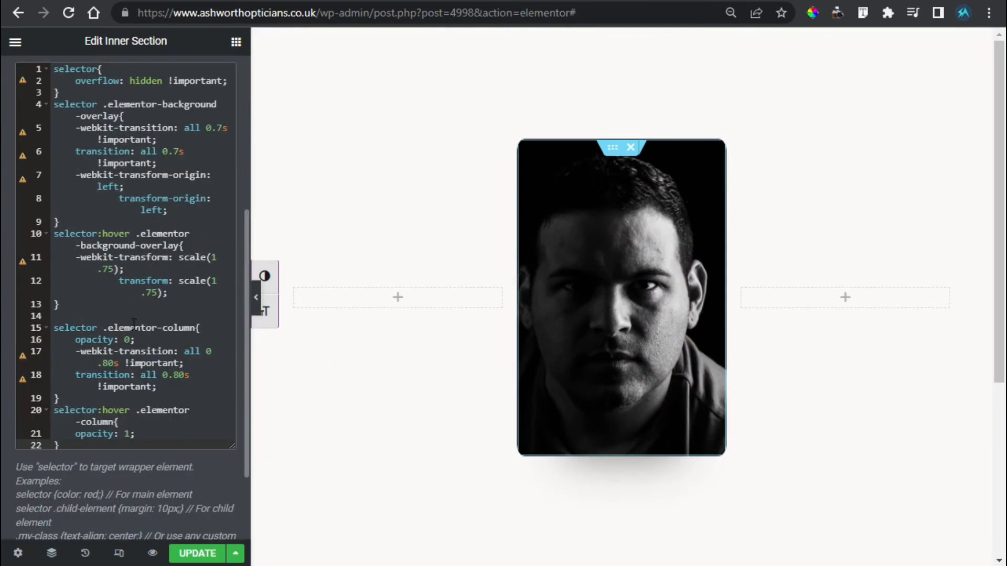
pyautogui.moveTo(117, 297); pyautogui.dragTo(31, 67)
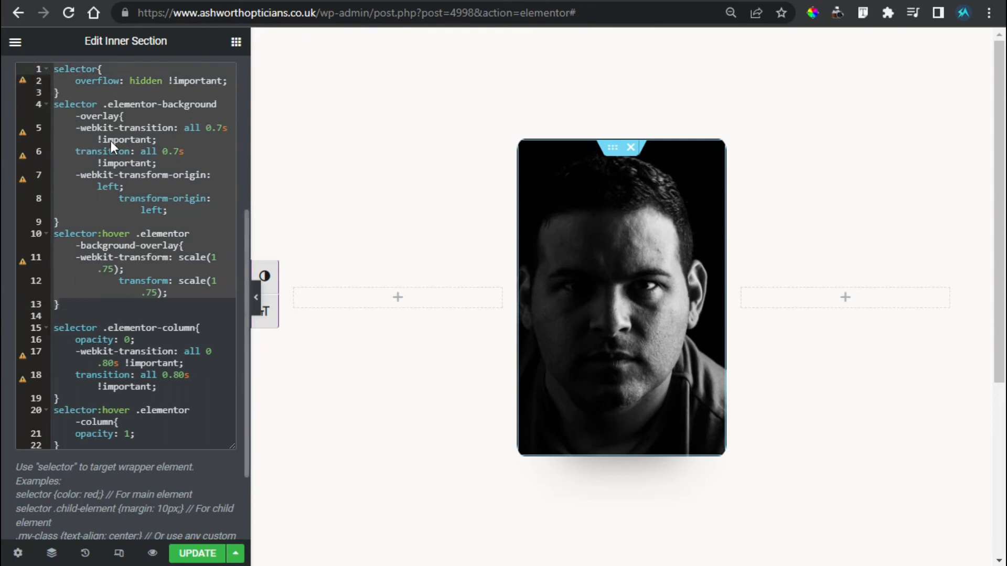
pyautogui.scroll(-2, 206, 310)
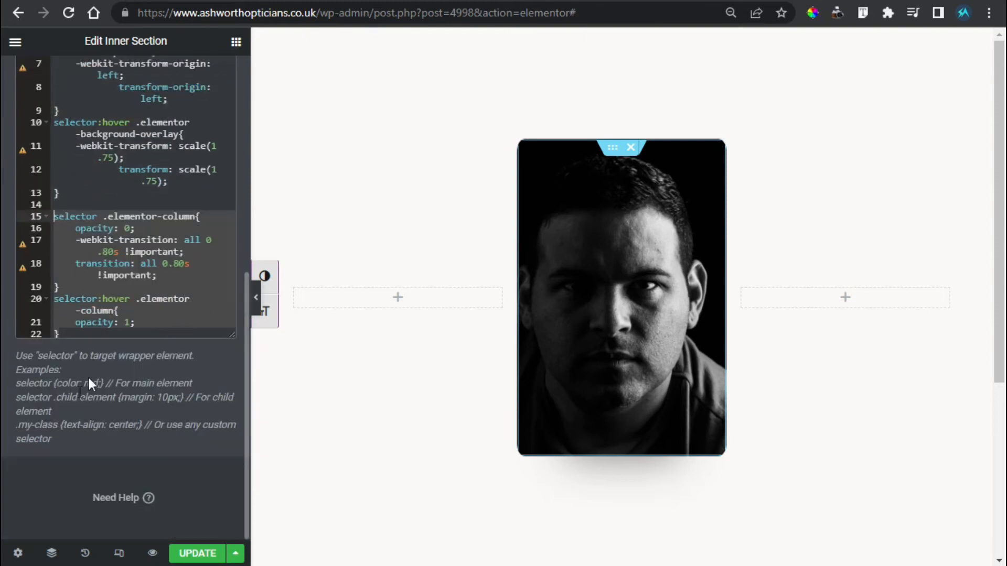
pyautogui.scroll(3, 89, 399)
pyautogui.scroll(-2, 90, 446)
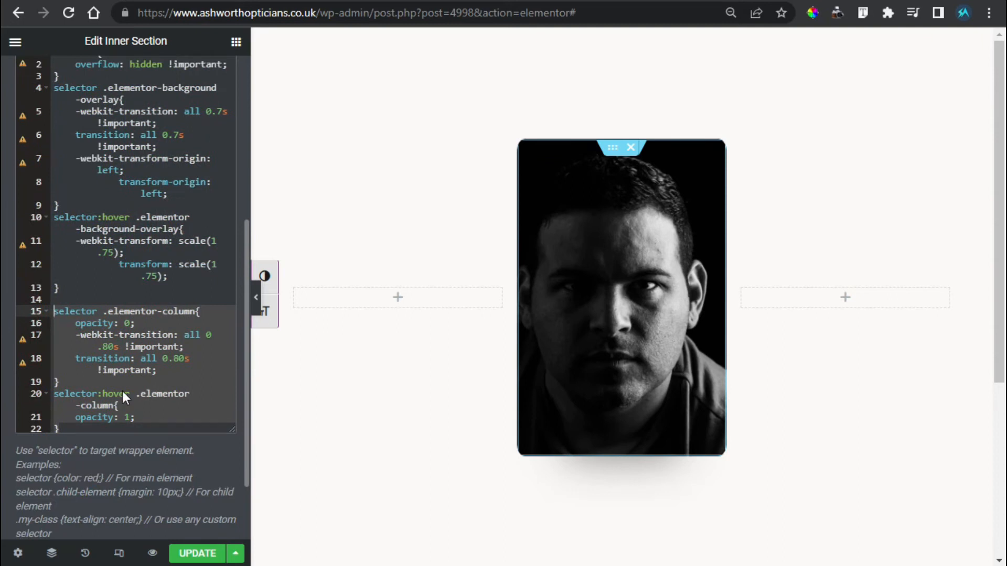
# Remove the .elementor-column opacity and transition rules from the custom CSS temporarily and put them back.
pyautogui.press('BackSpace')
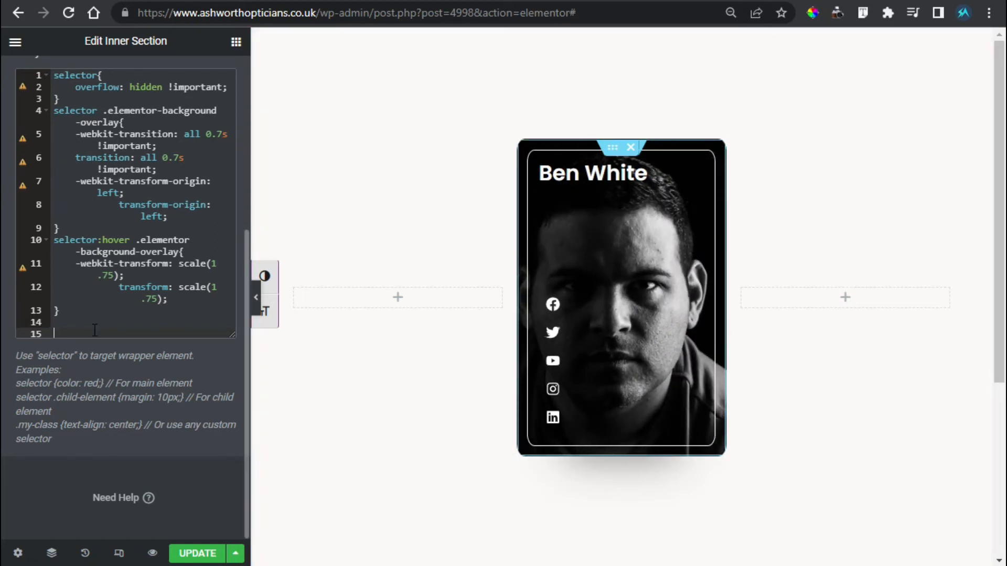
pyautogui.write('selector .elementor-column{     opacity: 0;     -webkit-transition: all 0.80s !important;     transition: all 0.80s !important; } selector:hover .elementor-column{     opacity: 1; }')
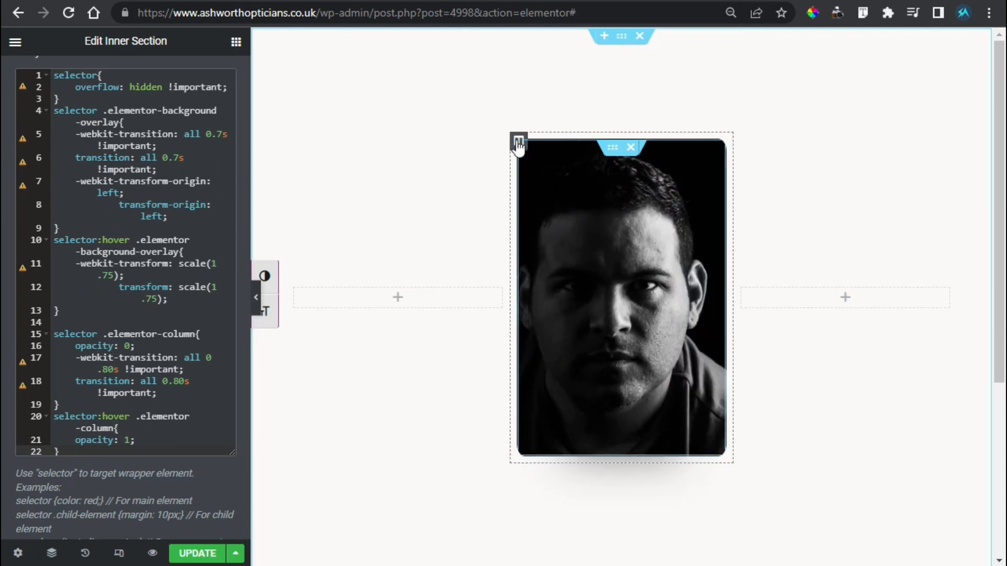
# Duplicate the portrait card's column twice to make three cards side by side.
pyautogui.rightClick(555, 195)
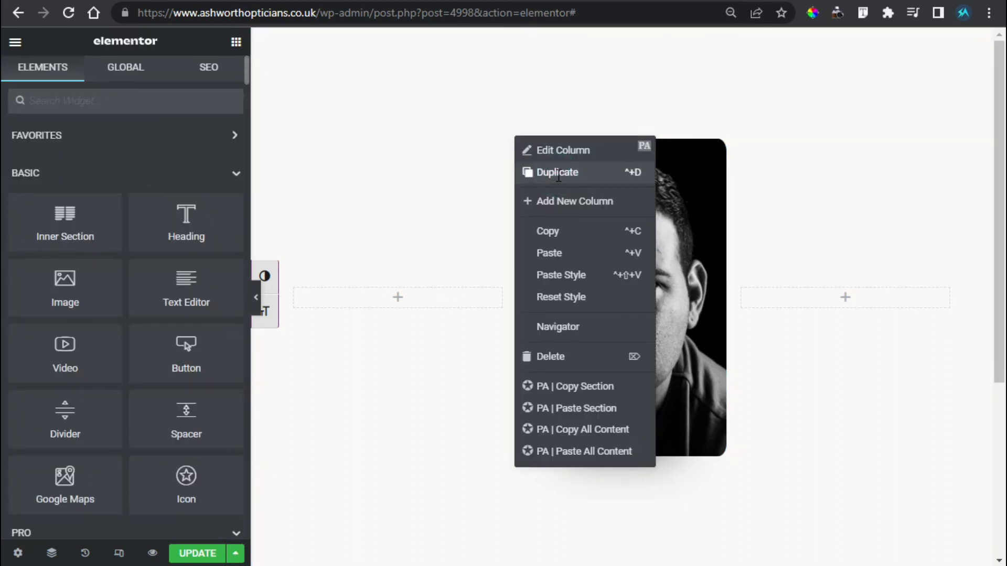
pyautogui.click(558, 173)
pyautogui.rightClick(463, 141)
pyautogui.click(490, 167)
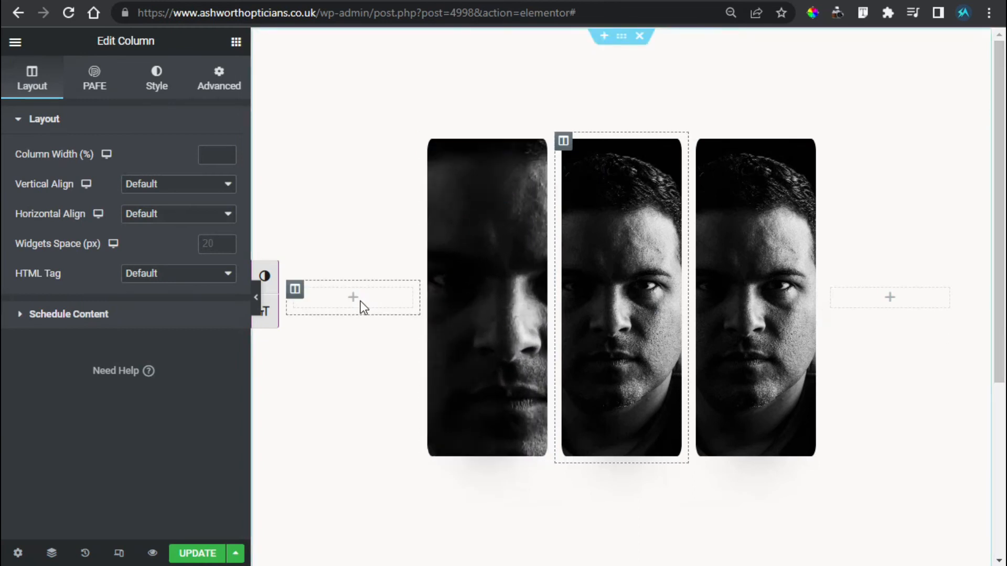
# Delete the empty columns on both sides of the three portrait cards.
pyautogui.rightClick(360, 301)
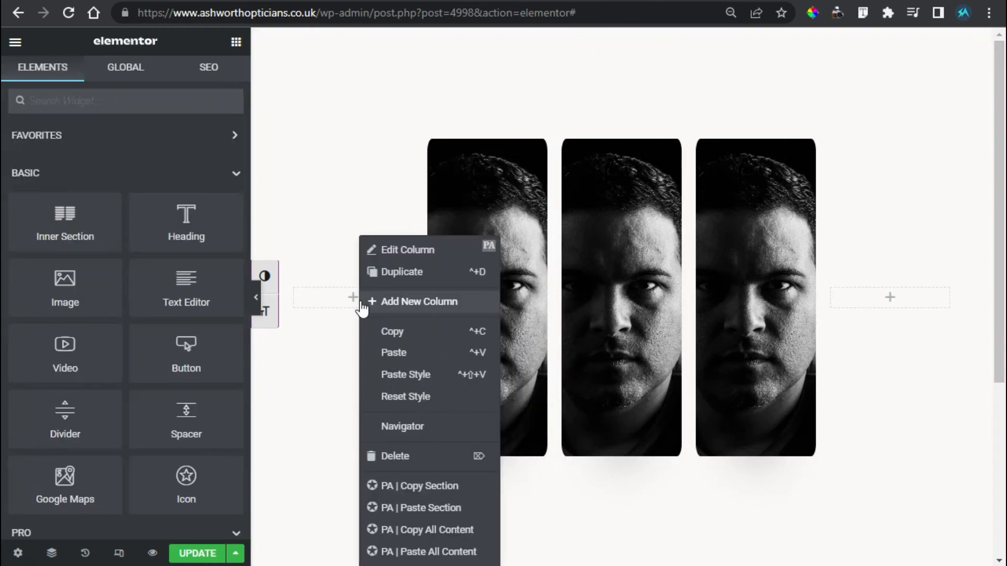
pyautogui.click(418, 465)
pyautogui.rightClick(870, 301)
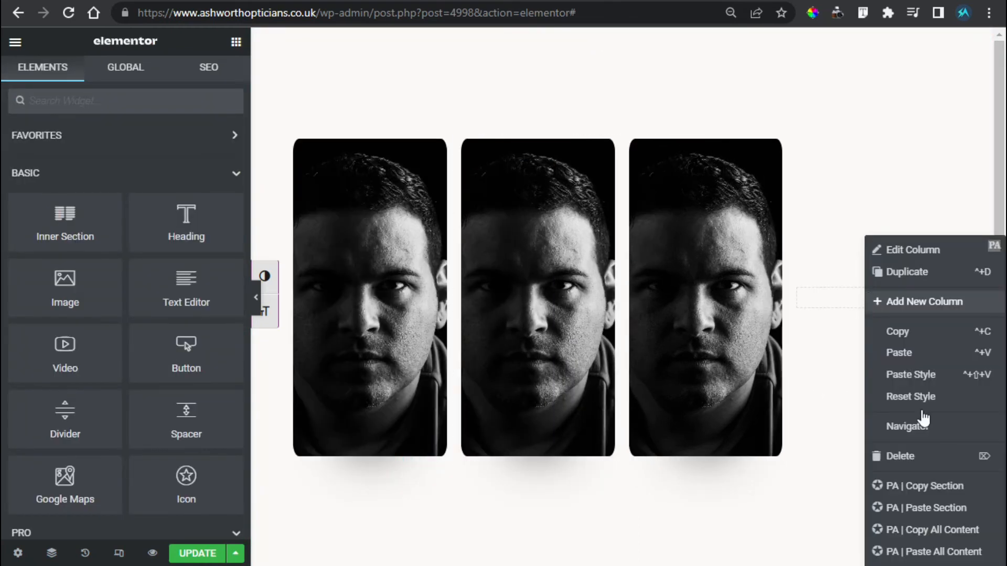
pyautogui.click(923, 458)
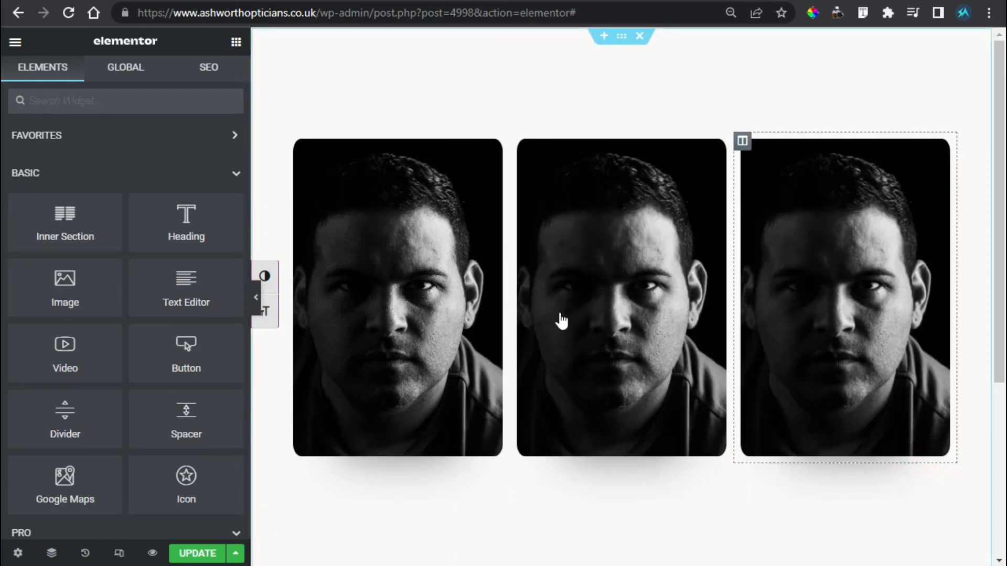
# Replace the middle card's inner section background overlay image with the media library portrait of the smiling man in a hat.
pyautogui.moveTo(559, 321)
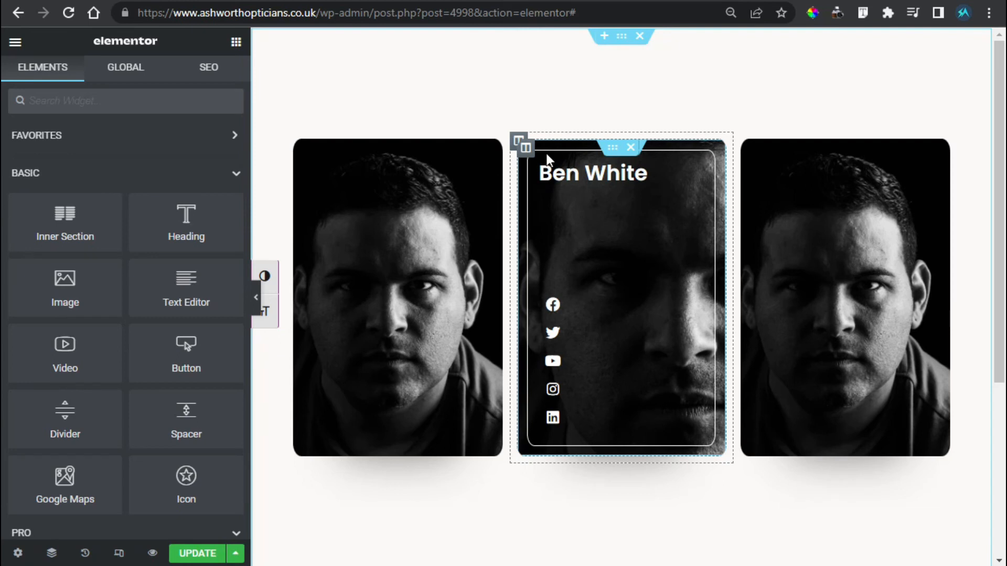
pyautogui.click(608, 146)
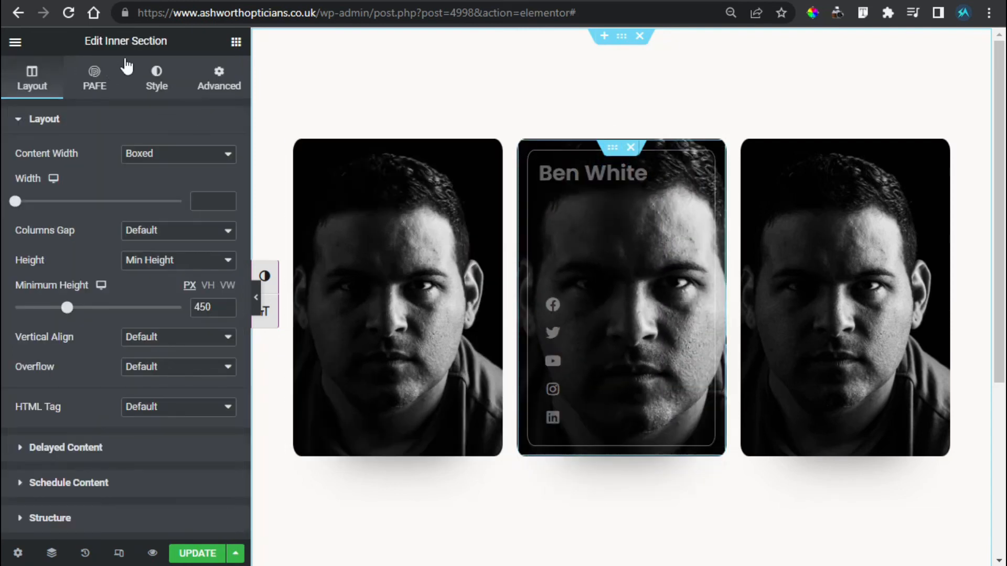
pyautogui.click(157, 75)
pyautogui.click(136, 220)
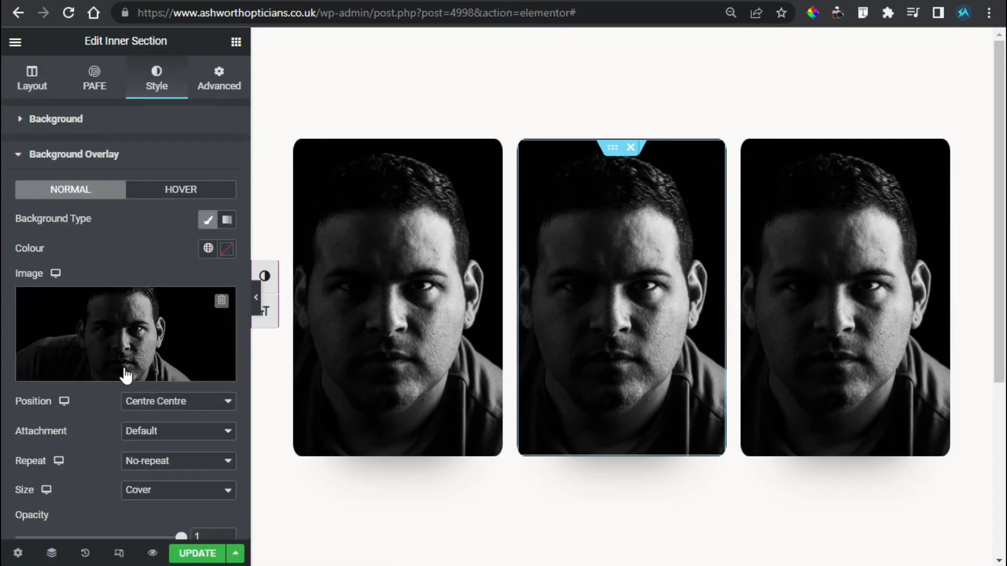
pyautogui.click(117, 377)
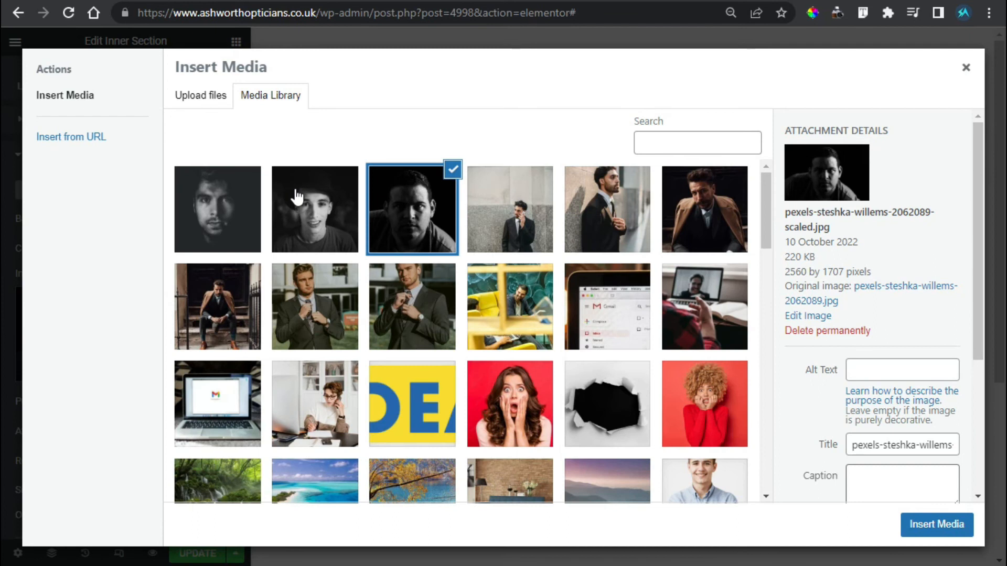
pyautogui.click(295, 196)
pyautogui.click(941, 527)
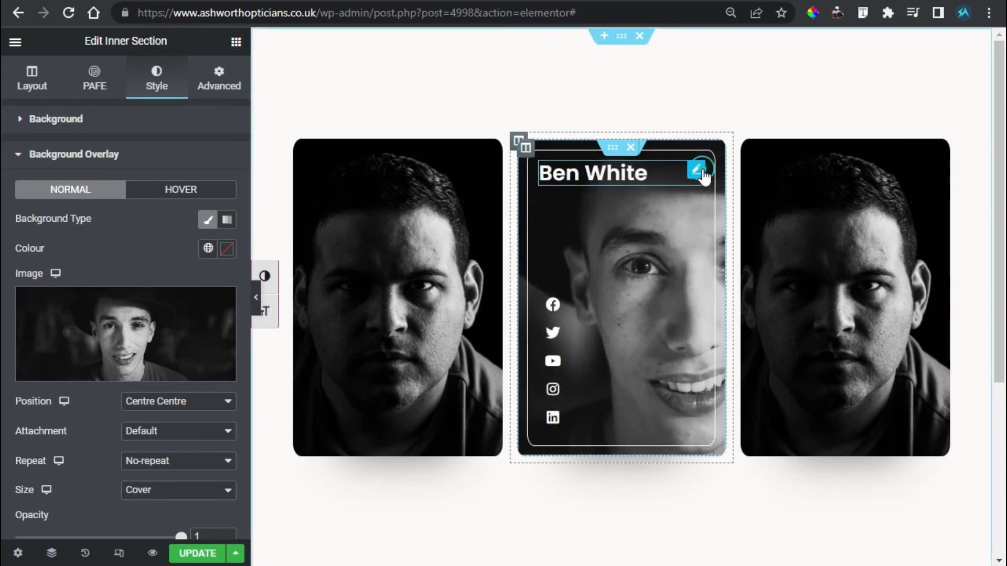
# Replace the middle card's heading title with the second team member's full name.
pyautogui.click(705, 177)
pyautogui.tripleClick(142, 180)
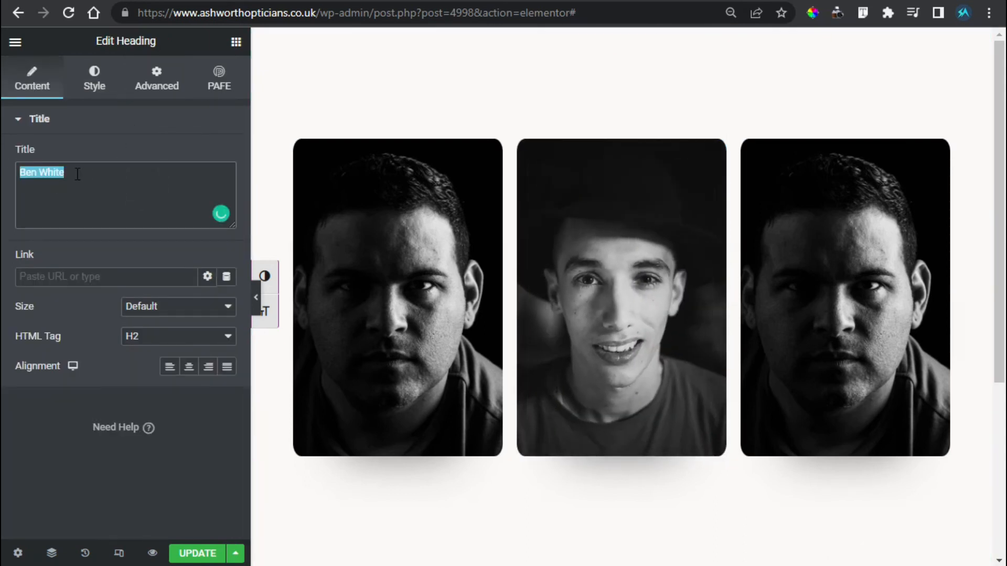
pyautogui.write('JOhn Doe')
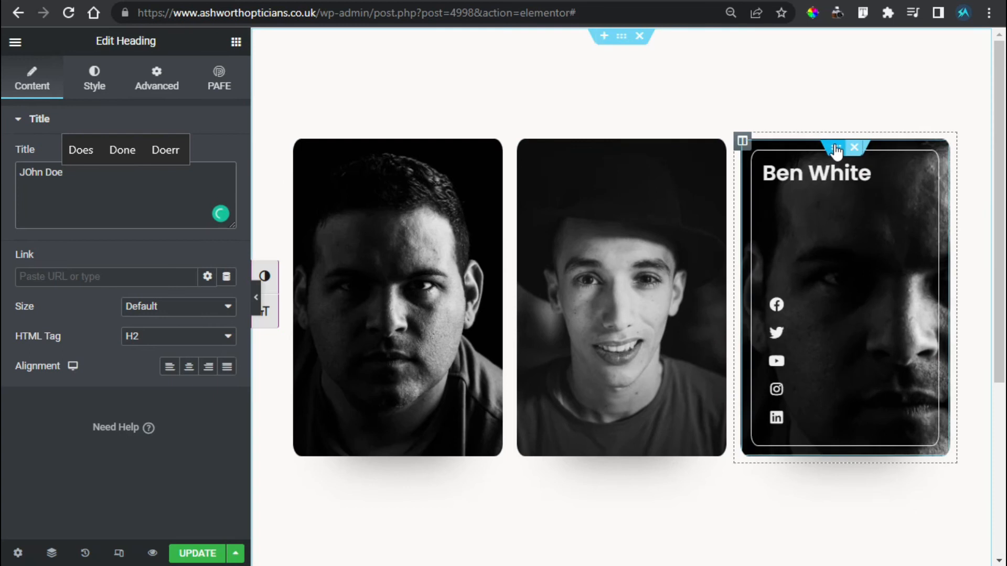
# Replace the third card's inner section background overlay image with the first portrait in the media library.
pyautogui.click(838, 149)
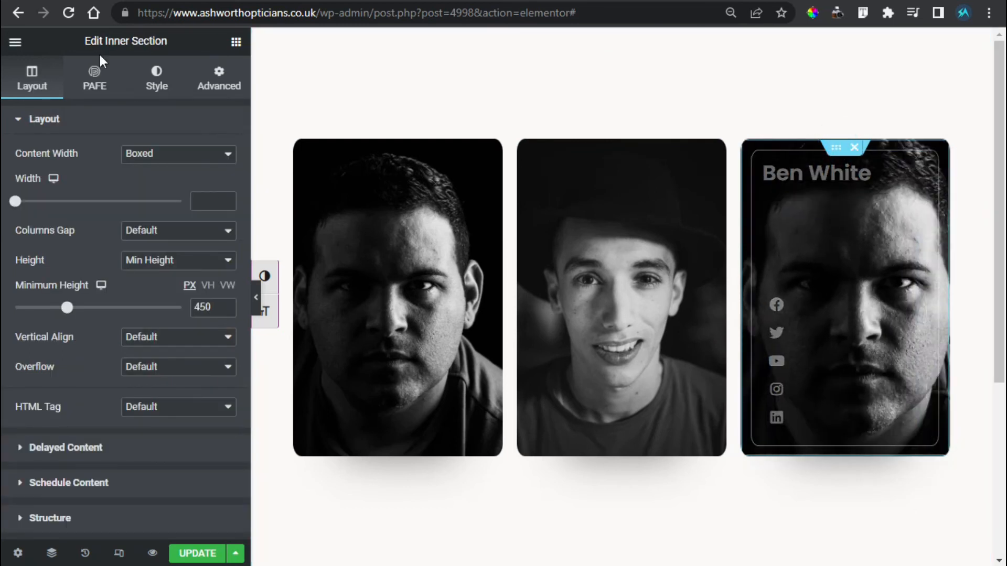
pyautogui.click(155, 76)
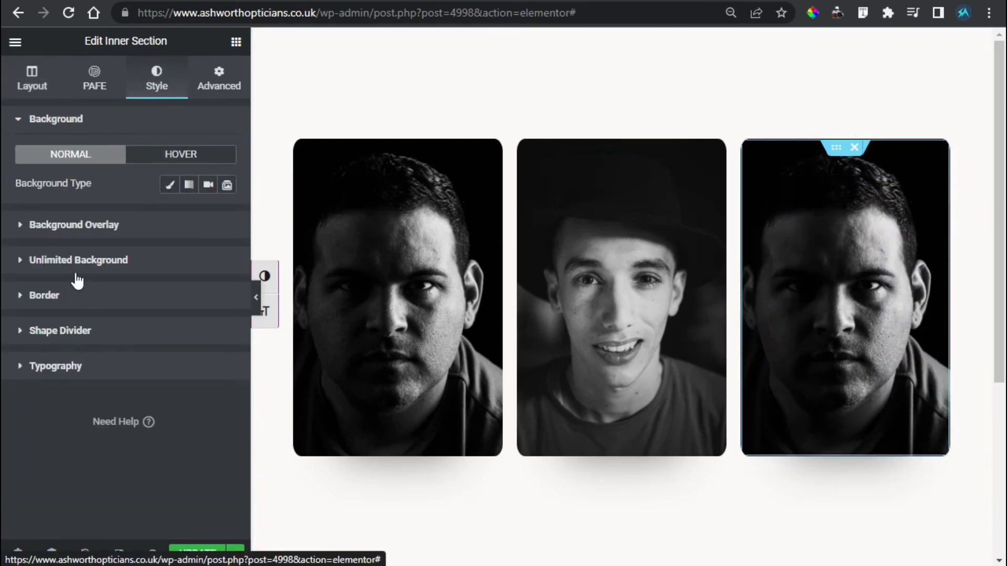
pyautogui.click(75, 227)
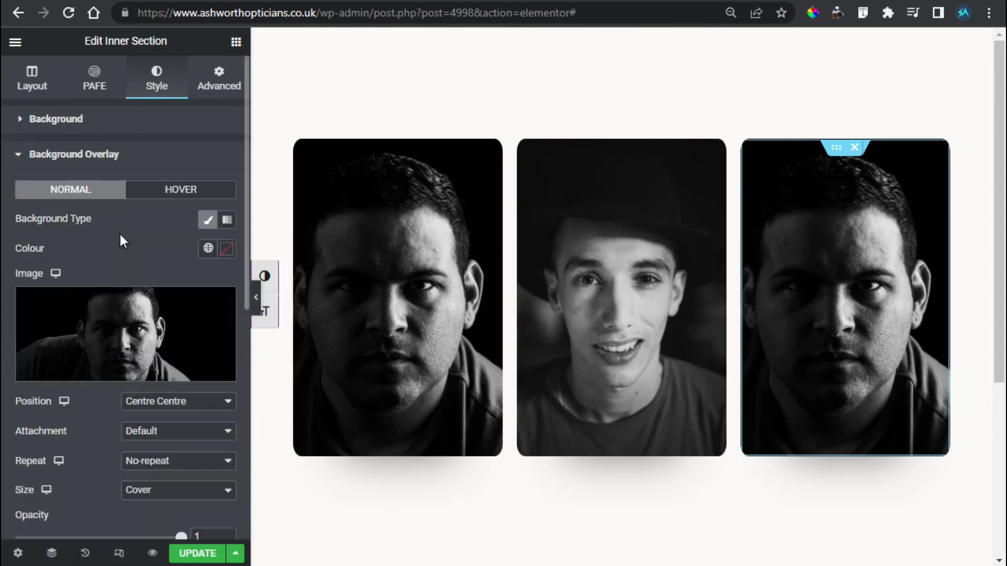
pyautogui.click(118, 371)
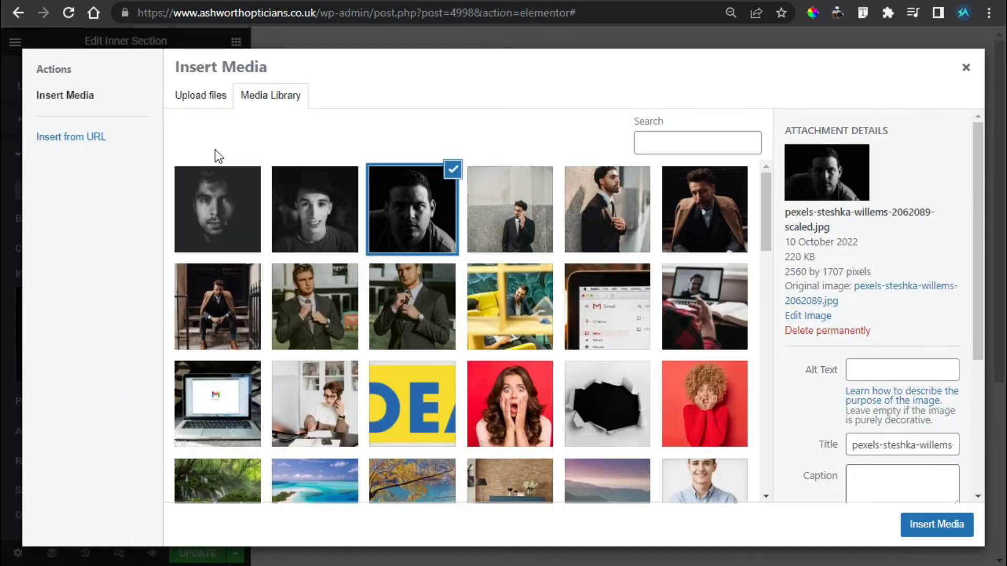
pyautogui.click(215, 225)
pyautogui.click(939, 529)
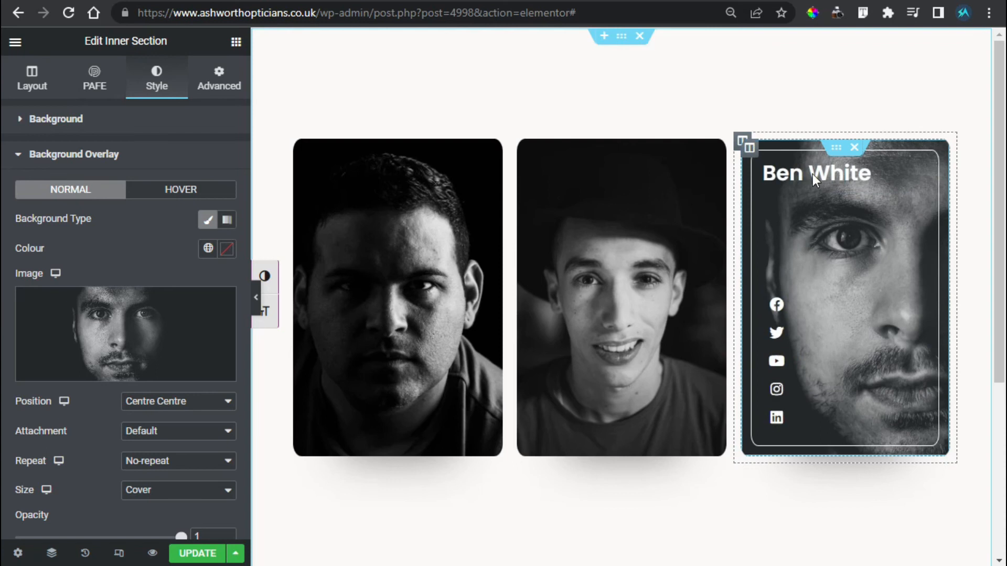
# Replace the third card's heading title with the third team member's full name.
pyautogui.click(918, 178)
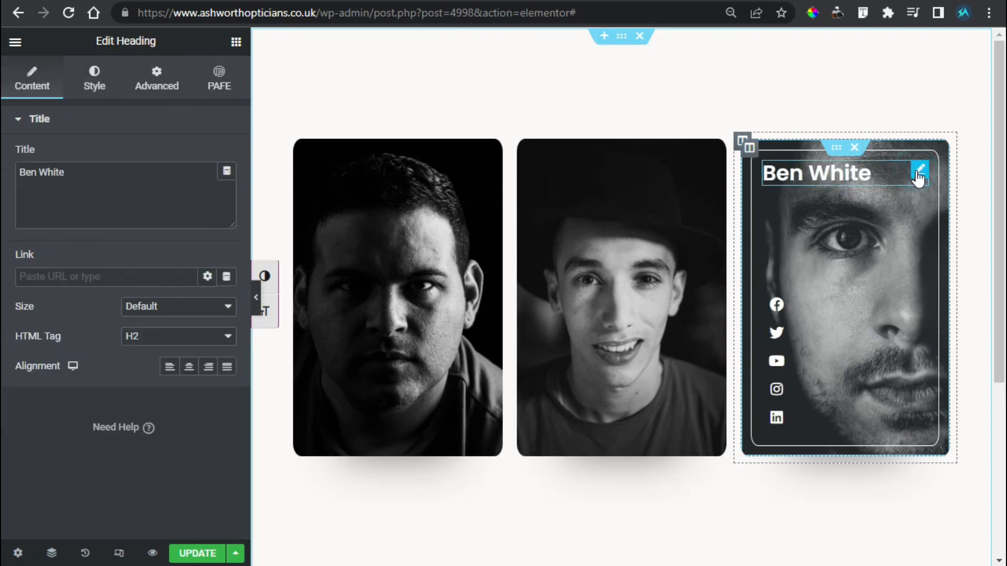
pyautogui.moveTo(103, 168); pyautogui.dragTo(4, 173)
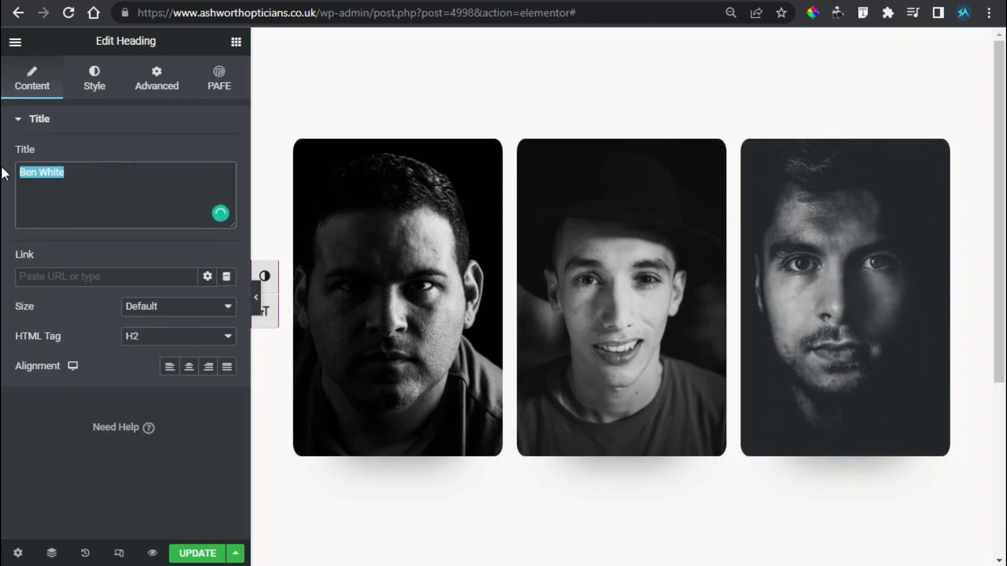
pyautogui.write('F')
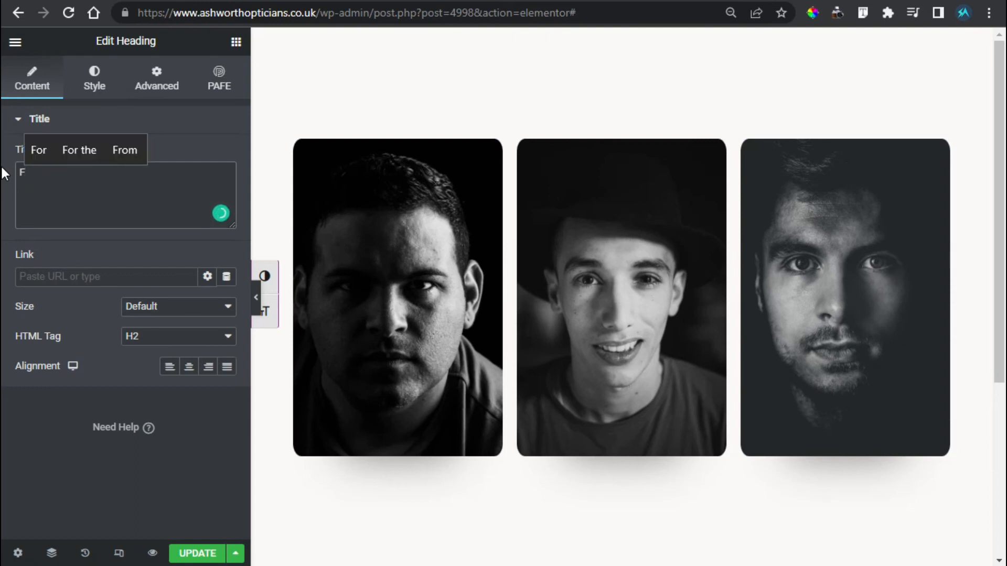
pyautogui.write('reddi')
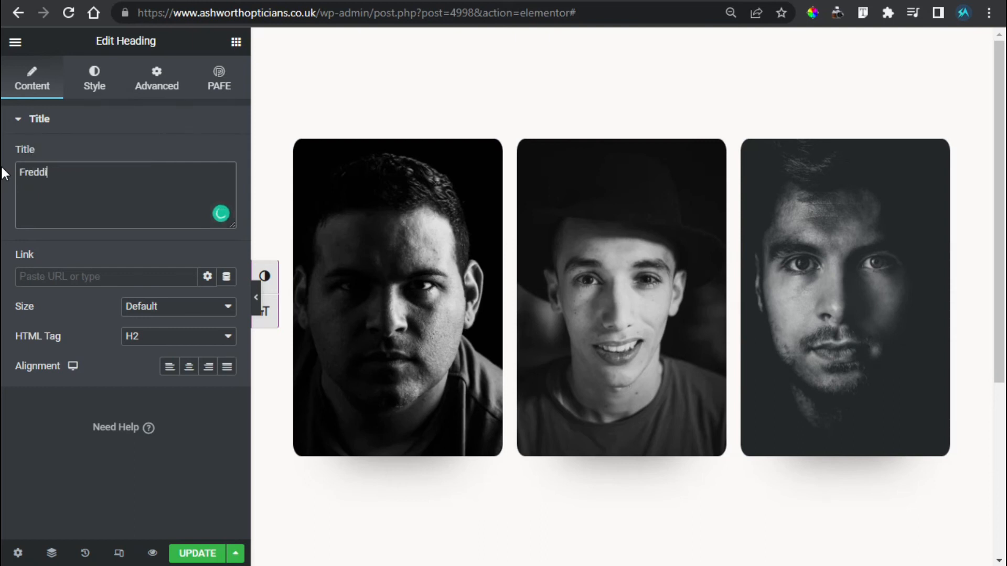
pyautogui.write('e Wilson')
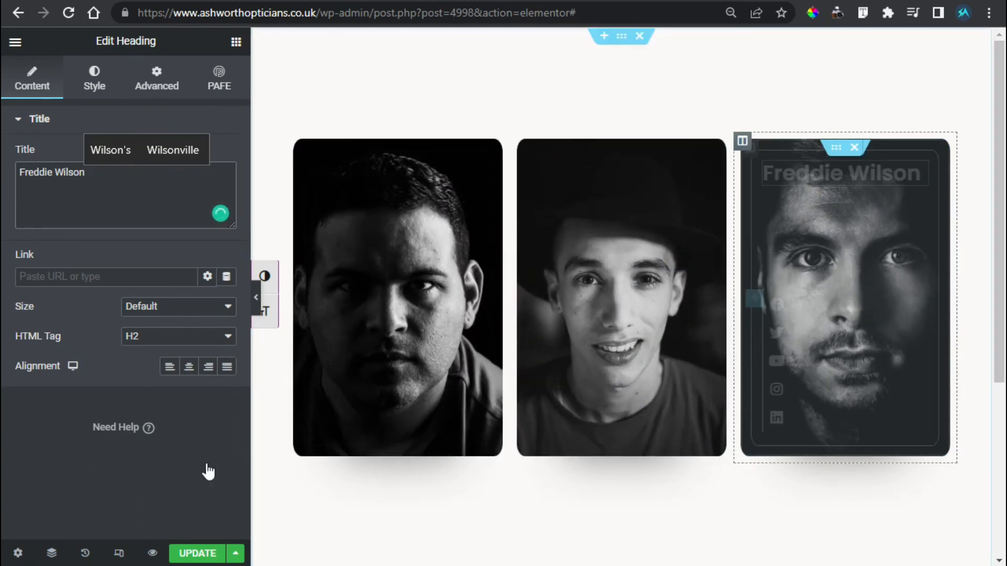
pyautogui.click(167, 457)
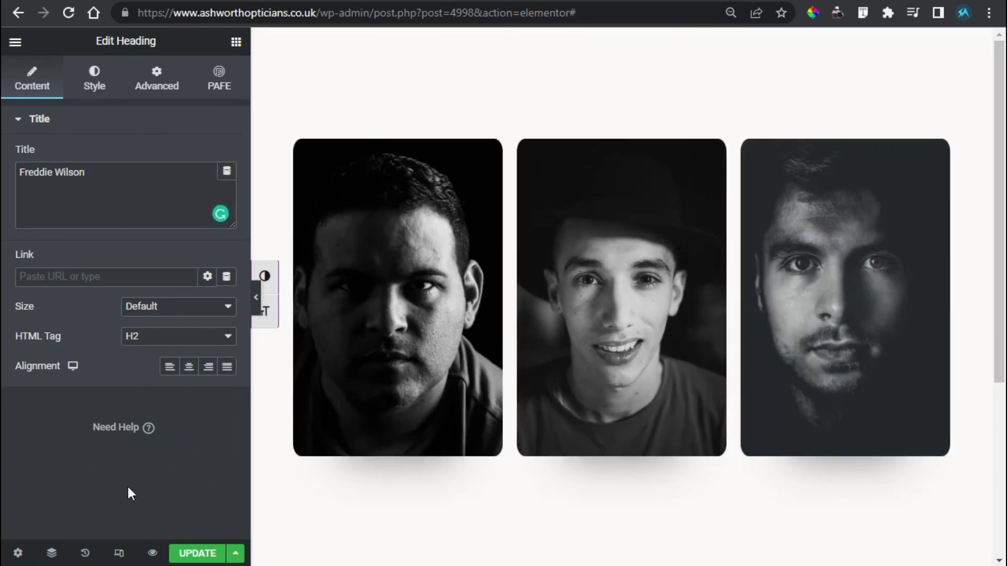
# Examine how the three cards and their hover effect look in the tablet and mobile responsive views.
pyautogui.click(117, 552)
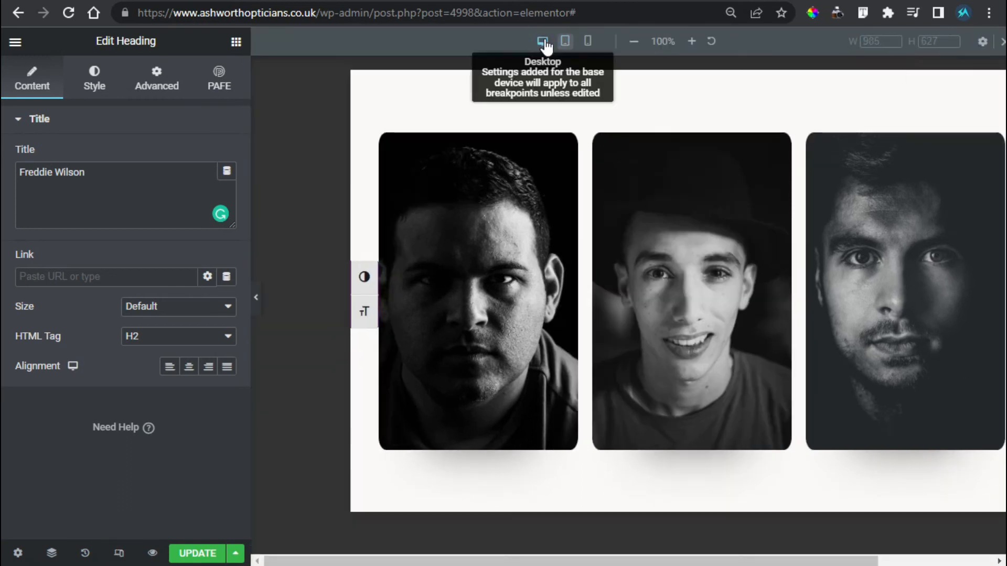
pyautogui.click(565, 42)
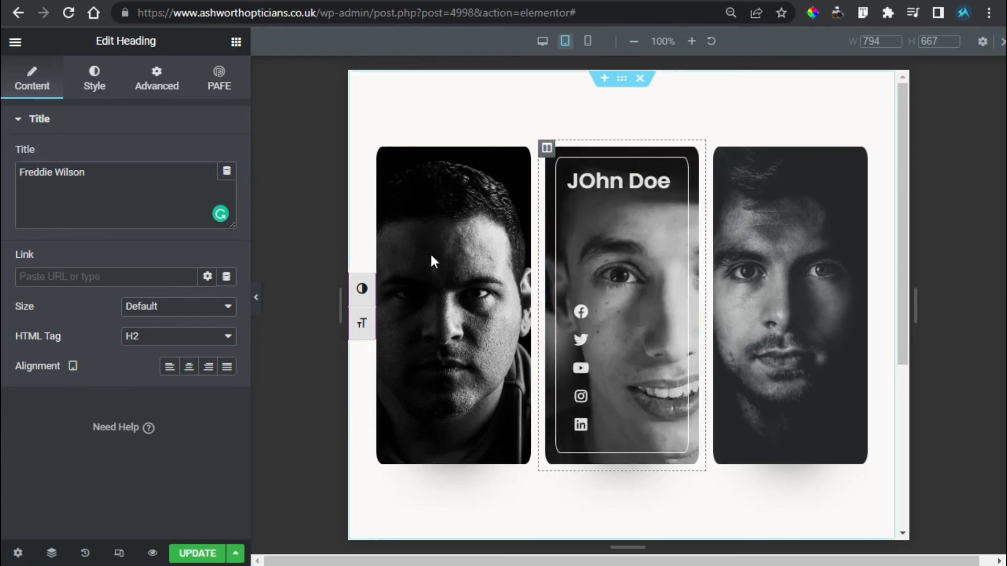
pyautogui.click(588, 43)
pyautogui.scroll(-5, 638, 304)
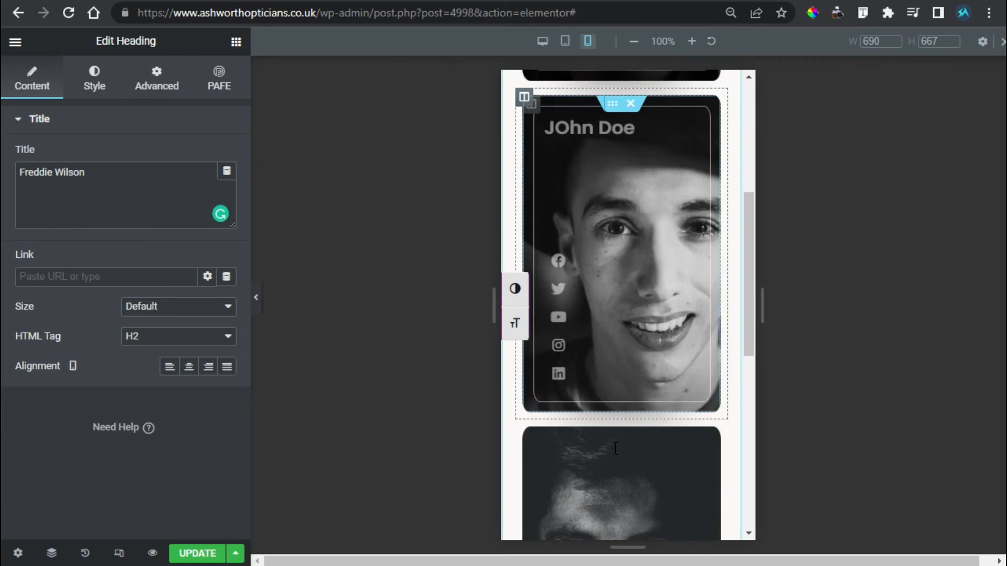
pyautogui.scroll(-4, 621, 448)
pyautogui.scroll(3, 641, 424)
pyautogui.scroll(3, 649, 393)
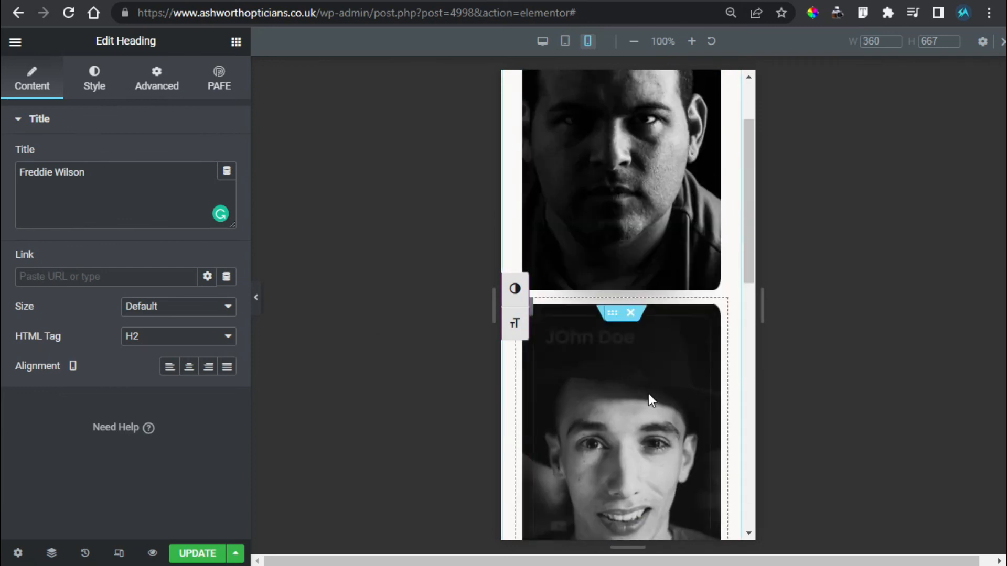
pyautogui.scroll(2, 649, 393)
pyautogui.scroll(-2, 595, 291)
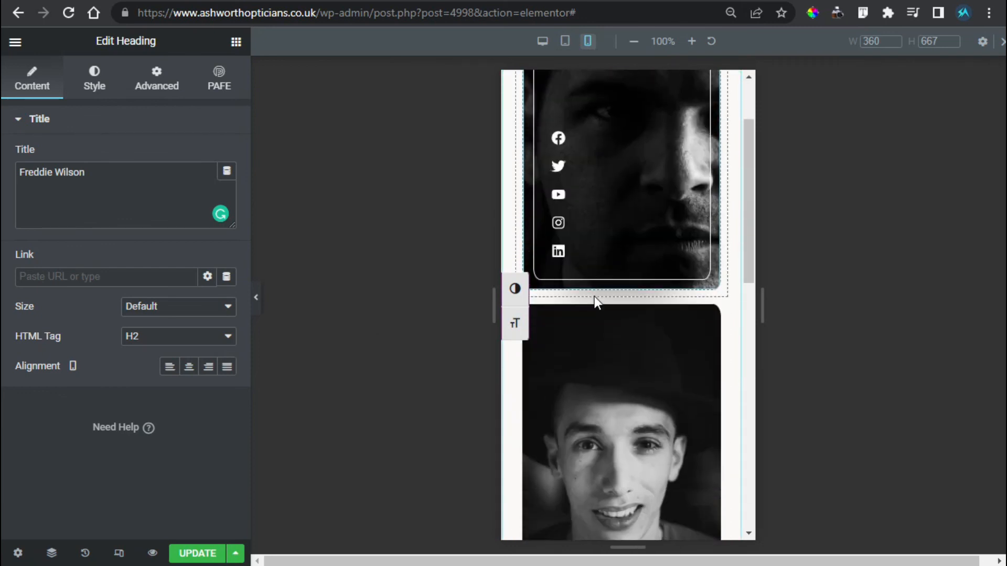
pyautogui.scroll(-4, 594, 296)
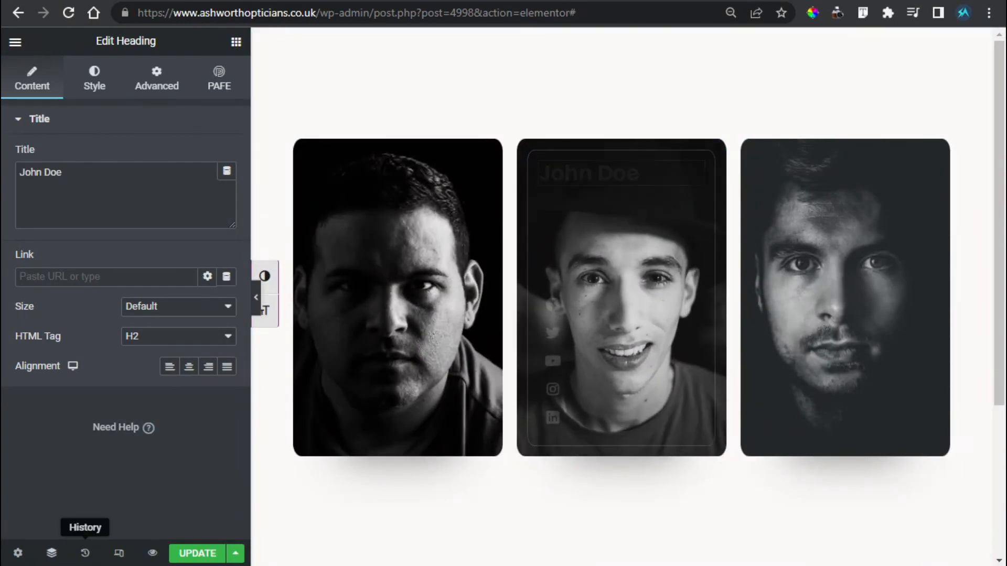
# Update the page and open its preview to check the hover effect on the middle and first cards.
pyautogui.click(198, 553)
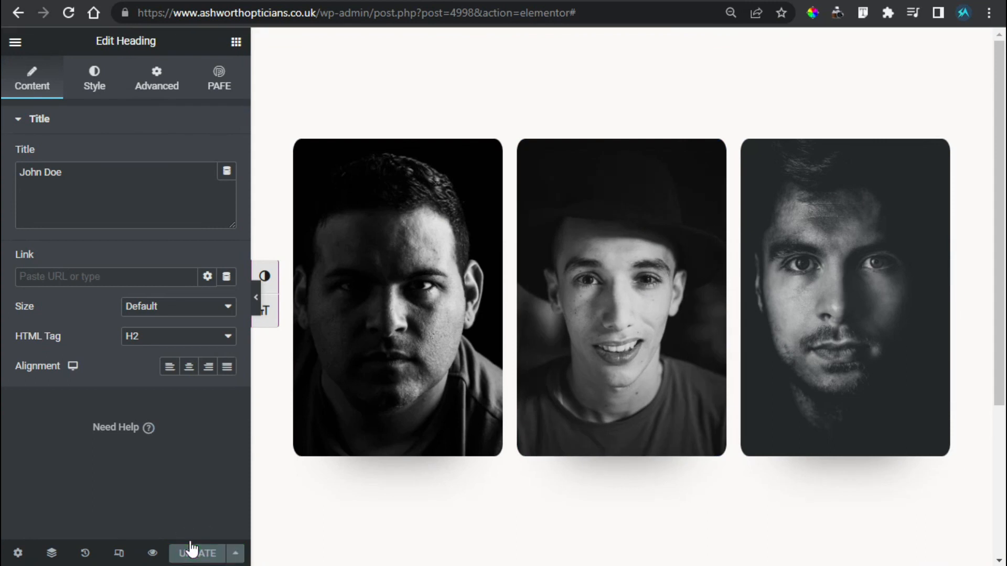
pyautogui.click(155, 556)
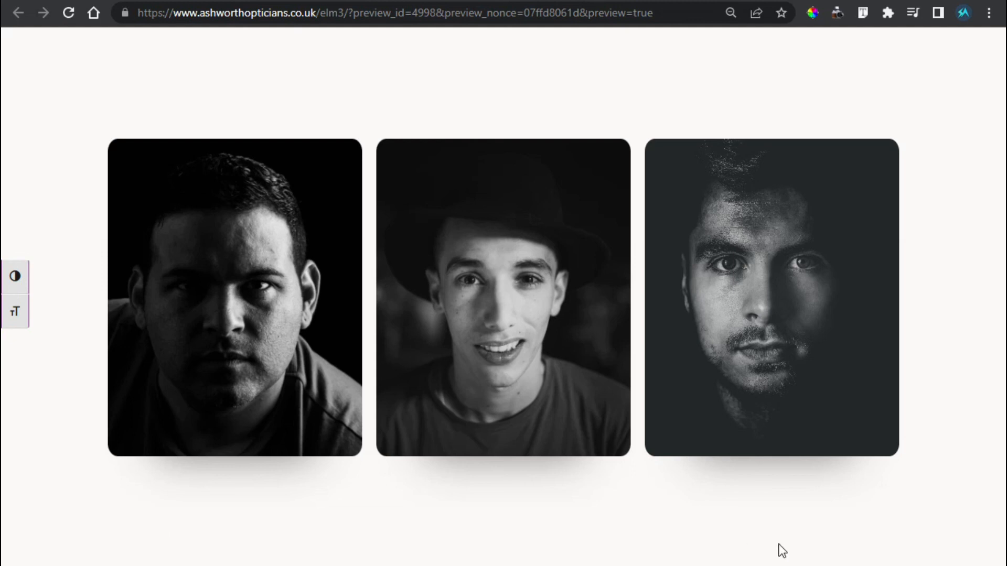
pyautogui.moveTo(474, 271)
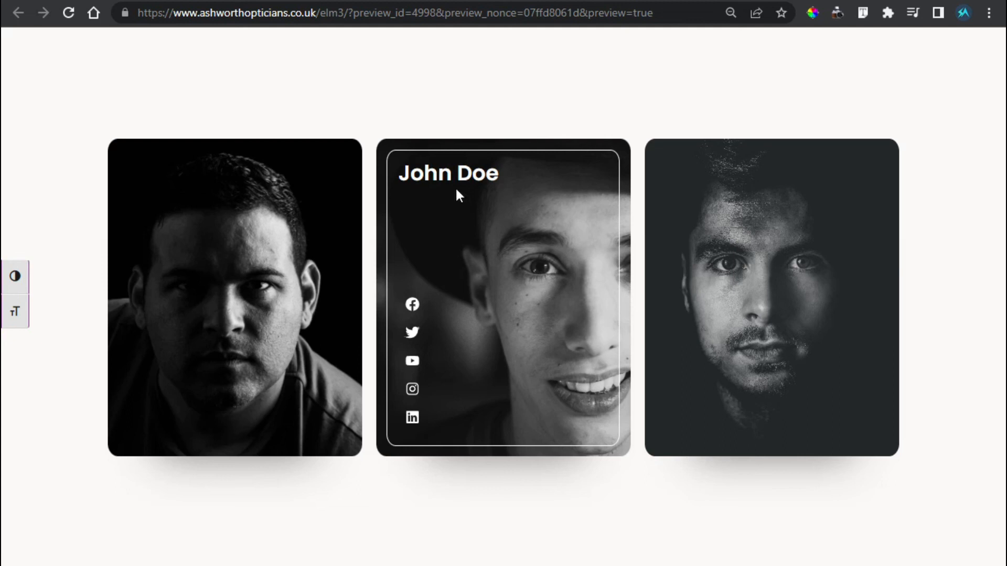
pyautogui.moveTo(248, 374)
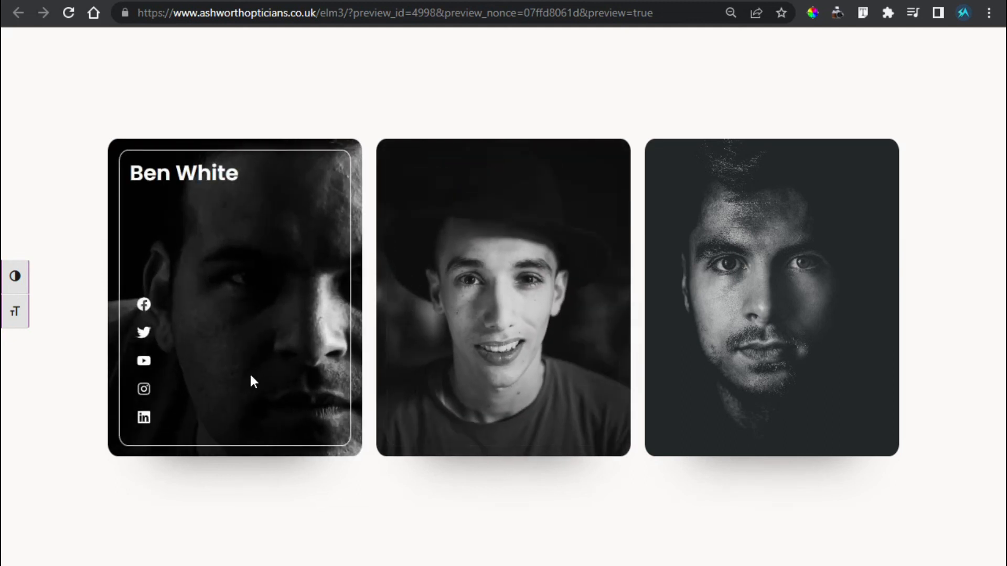